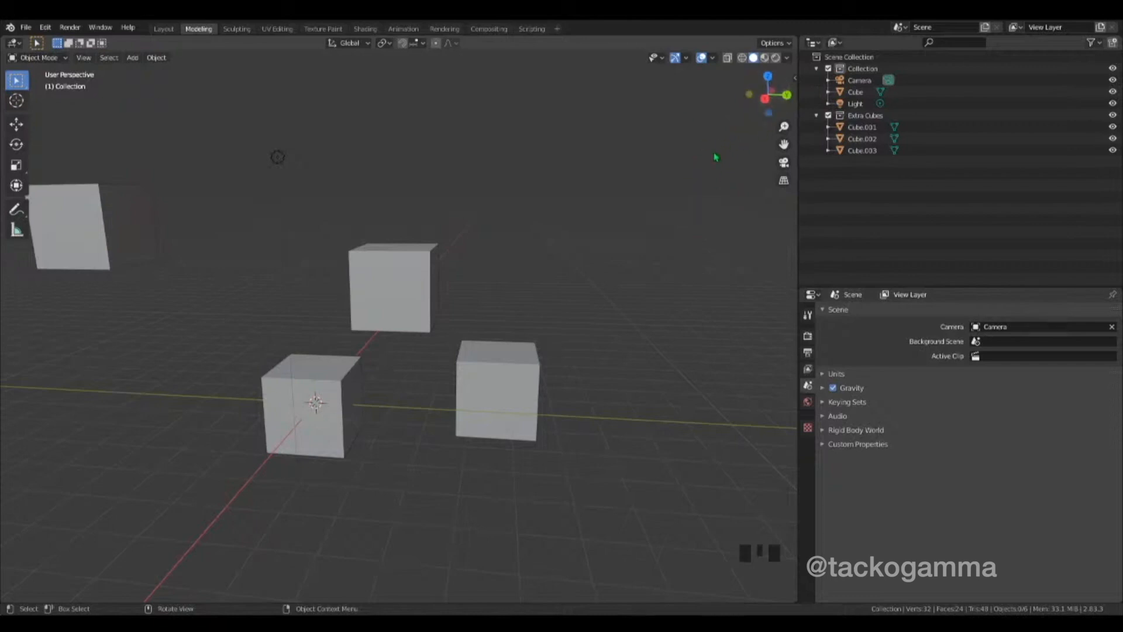
Select the cube at the world origin and align the view to Back Orthographic
{"action": "middle_click_drag", "start_coordinate": [716, 185], "coordinate": [226, 193]}
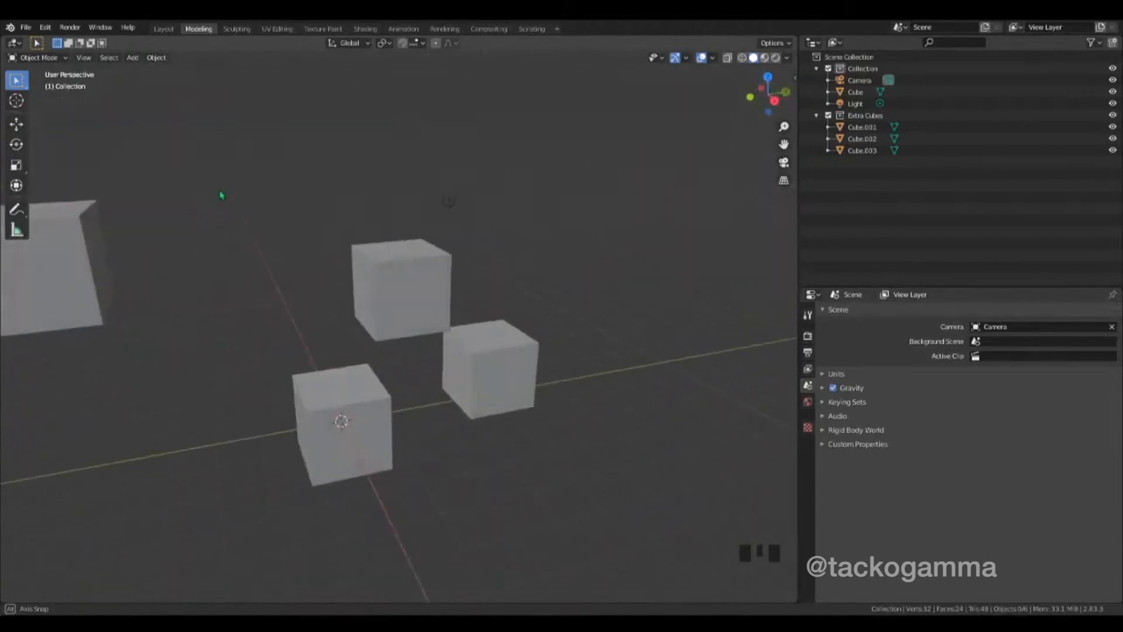
{"action": "middle_click_drag", "start_coordinate": [351, 201], "coordinate": [524, 256]}
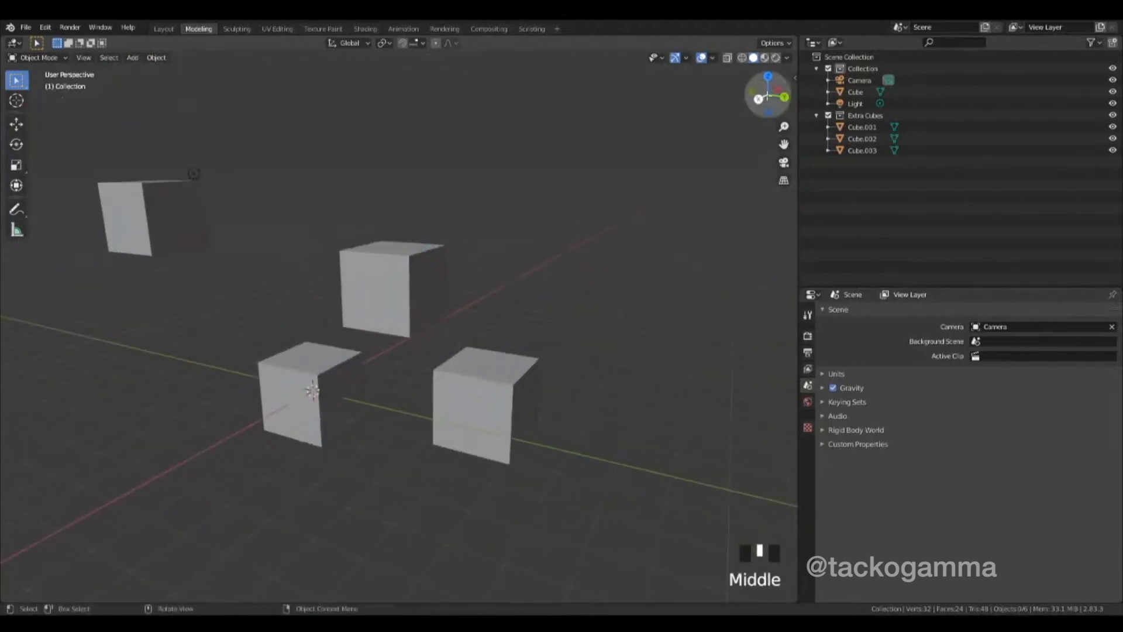
{"action": "middle_click_drag", "start_coordinate": [466, 394], "coordinate": [725, 186]}
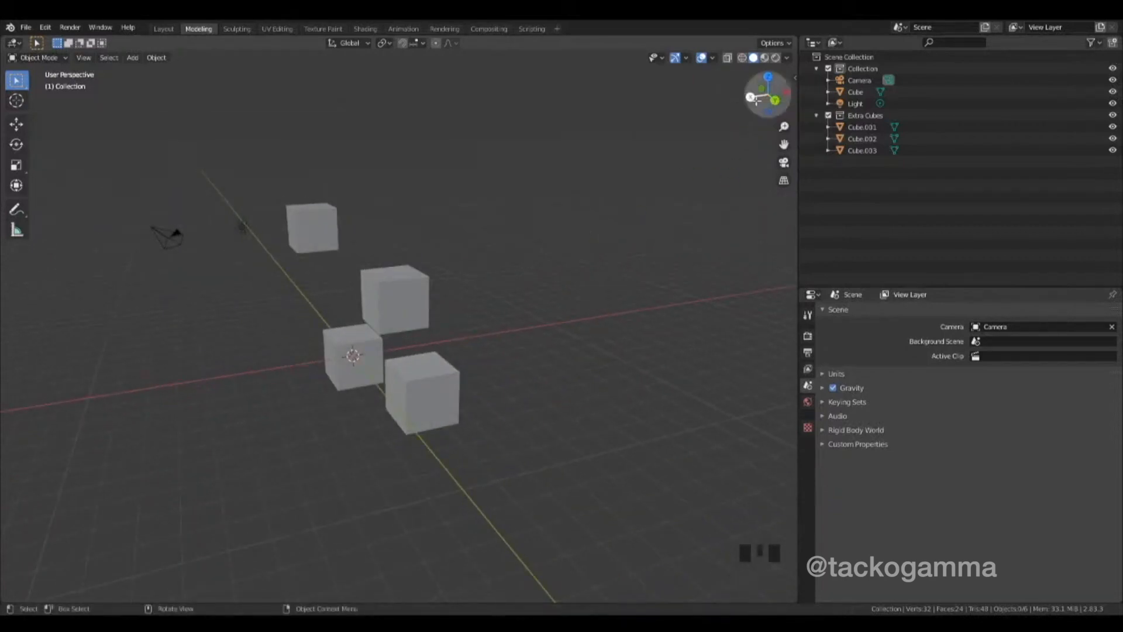
{"action": "left_click", "coordinate": [352, 359]}
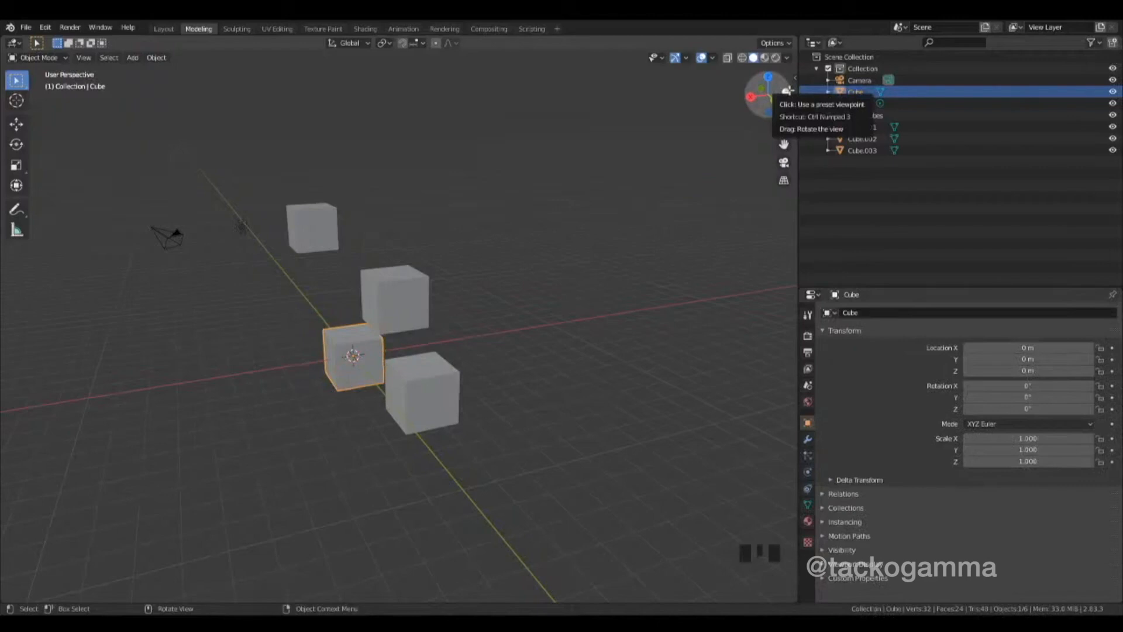
{"action": "left_click", "coordinate": [751, 98]}
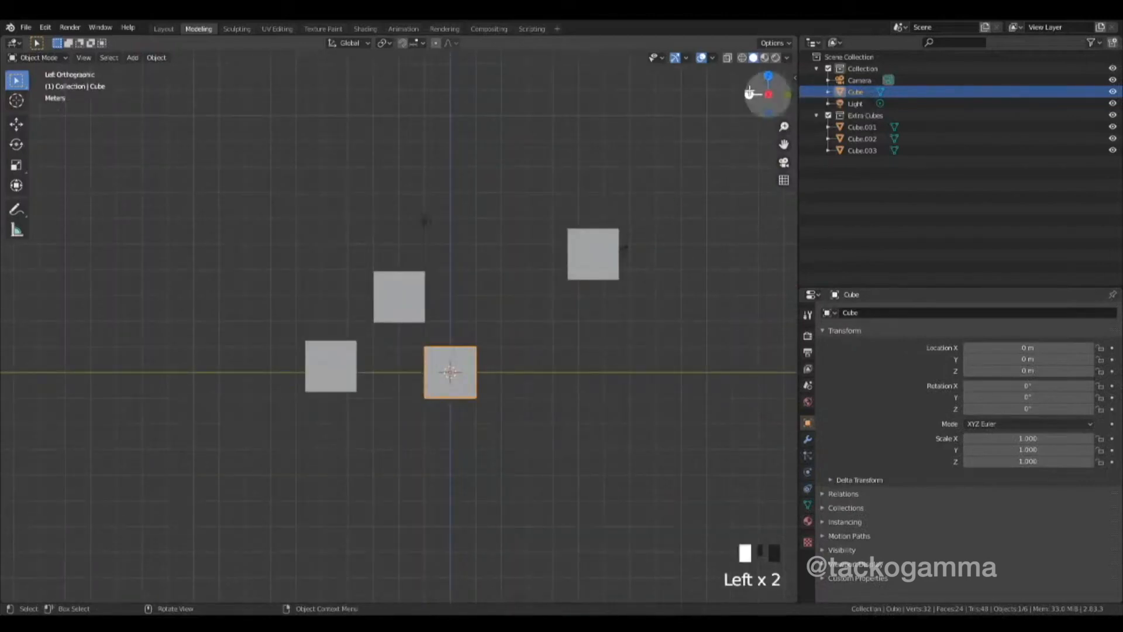
Move the cube freely within the back view to about X -7.86 m and Z 1.07 m
{"action": "key", "text": "g"}
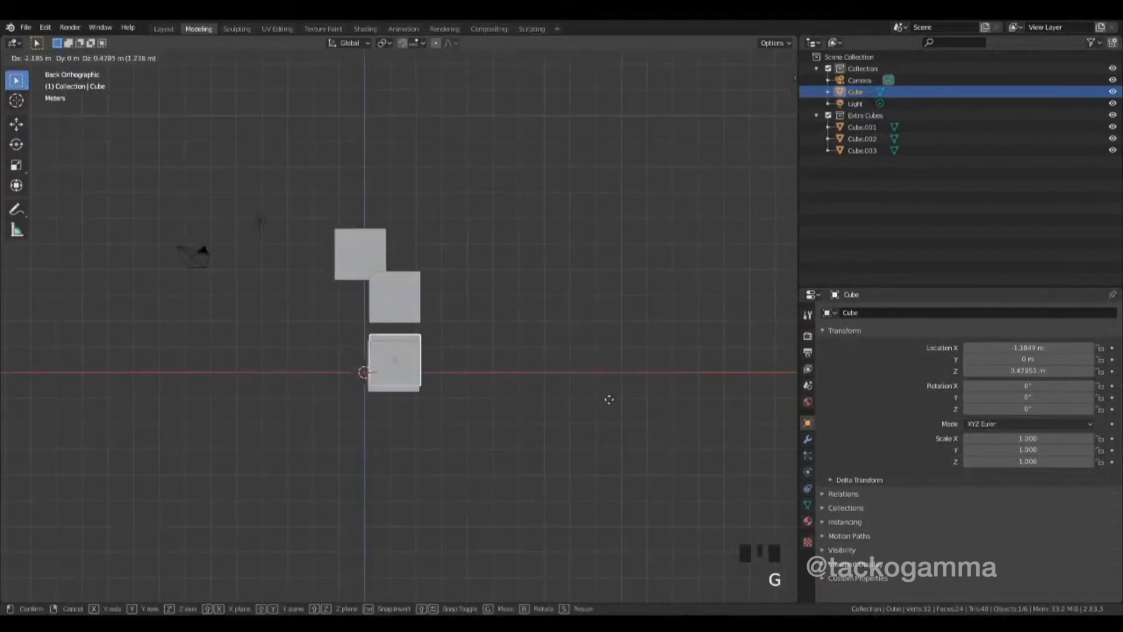
{"action": "left_click", "coordinate": [506, 394]}
{"action": "key", "text": "g"}
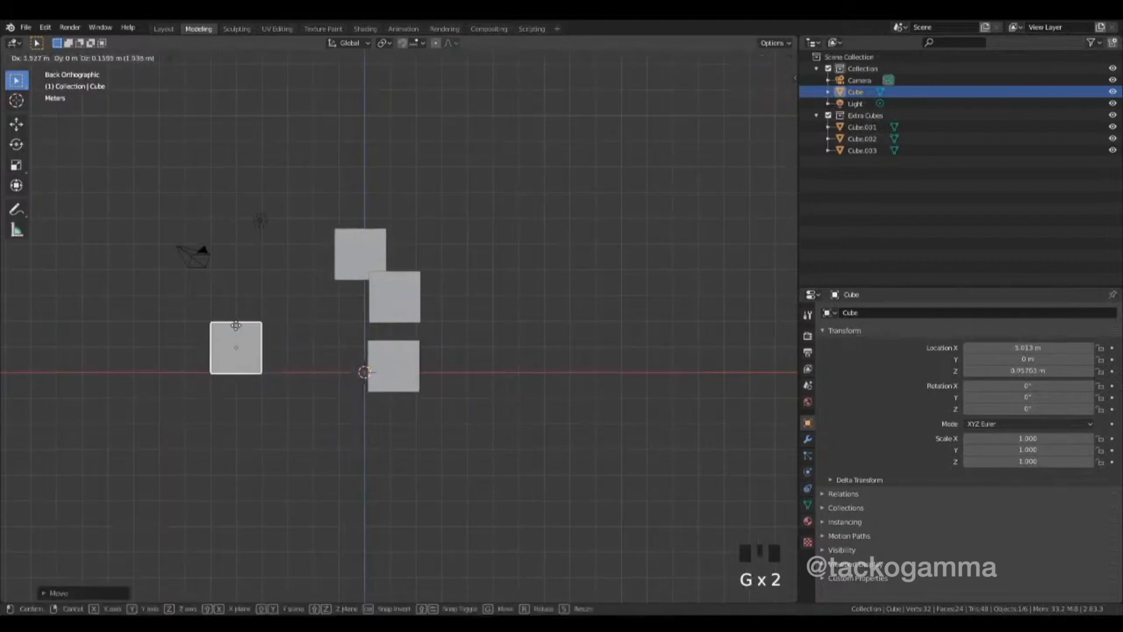
{"action": "right_click", "coordinate": [206, 331]}
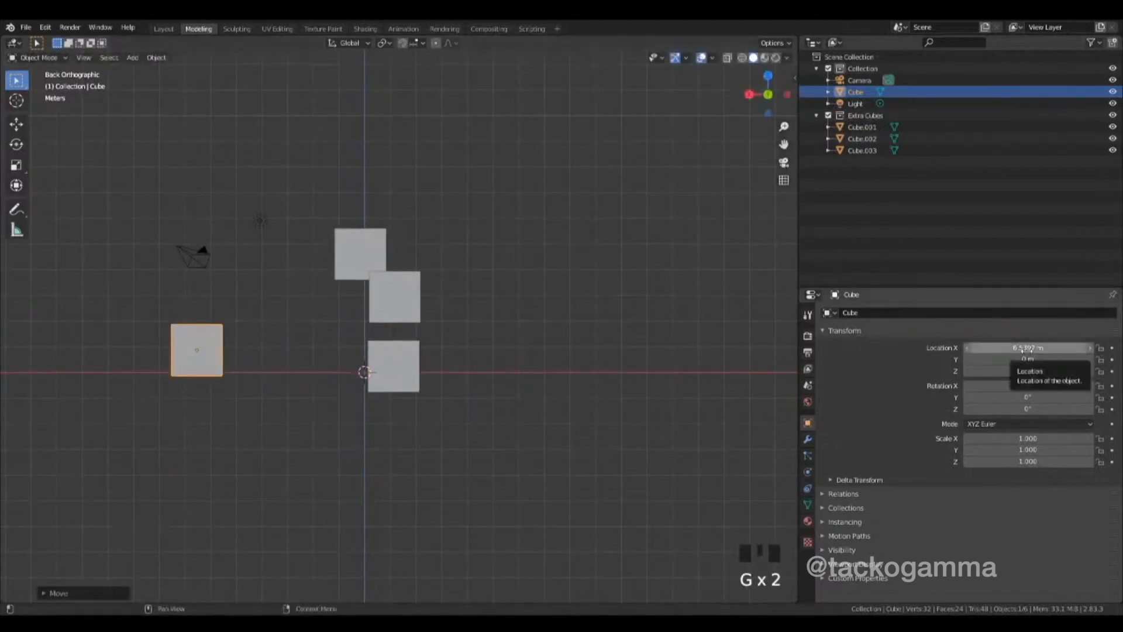
{"action": "key", "text": "g"}
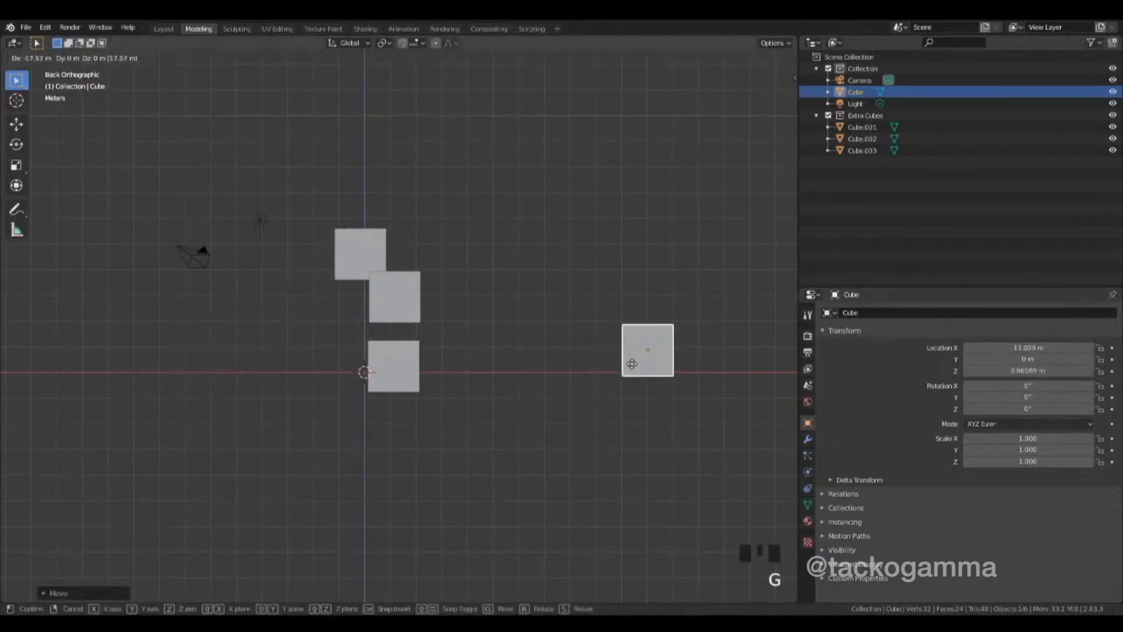
{"action": "left_click", "coordinate": [550, 358]}
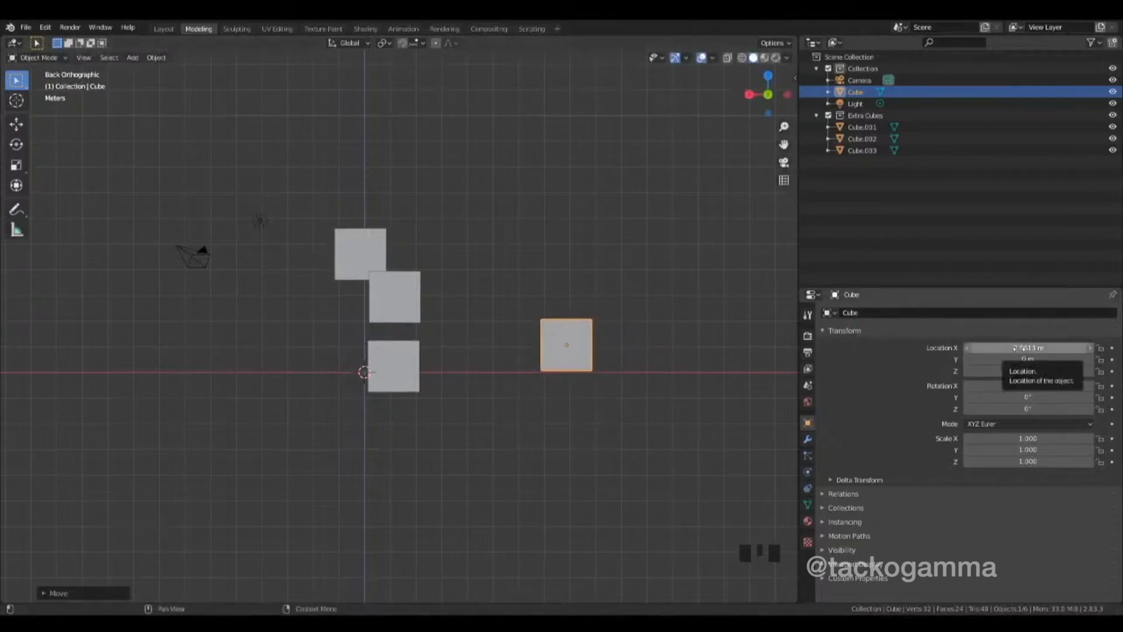
{"action": "key", "text": "g"}
{"action": "right_click", "coordinate": [421, 403]}
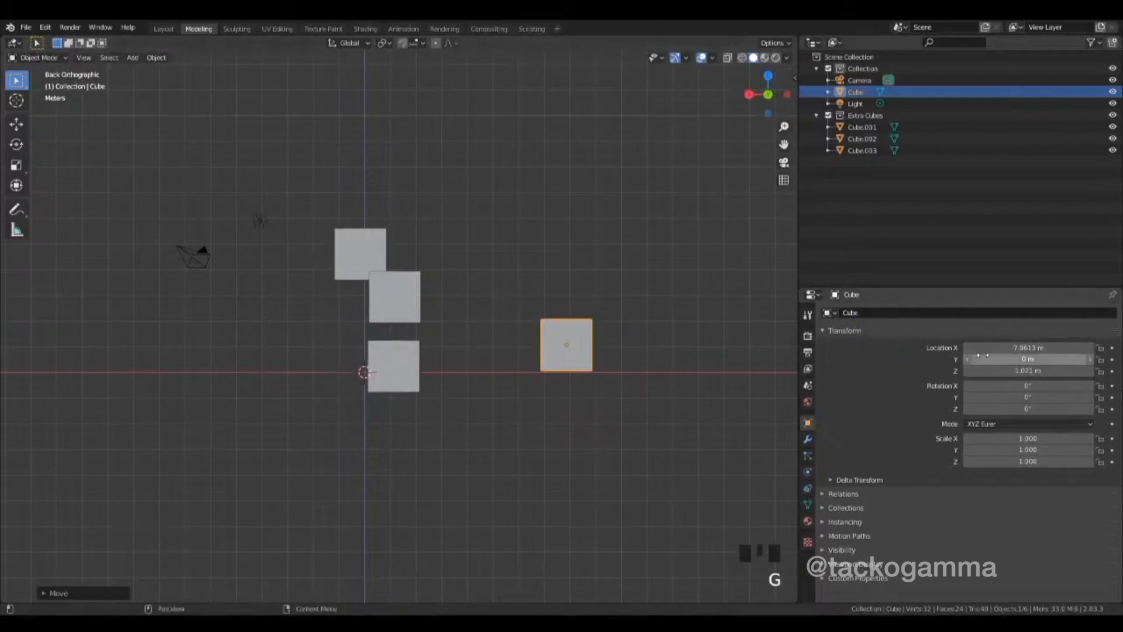
Set the cube's X and Z locations to 0 m
{"action": "left_click", "coordinate": [1016, 348]}
{"action": "type", "text": "0"}
{"action": "key", "text": "Return"}
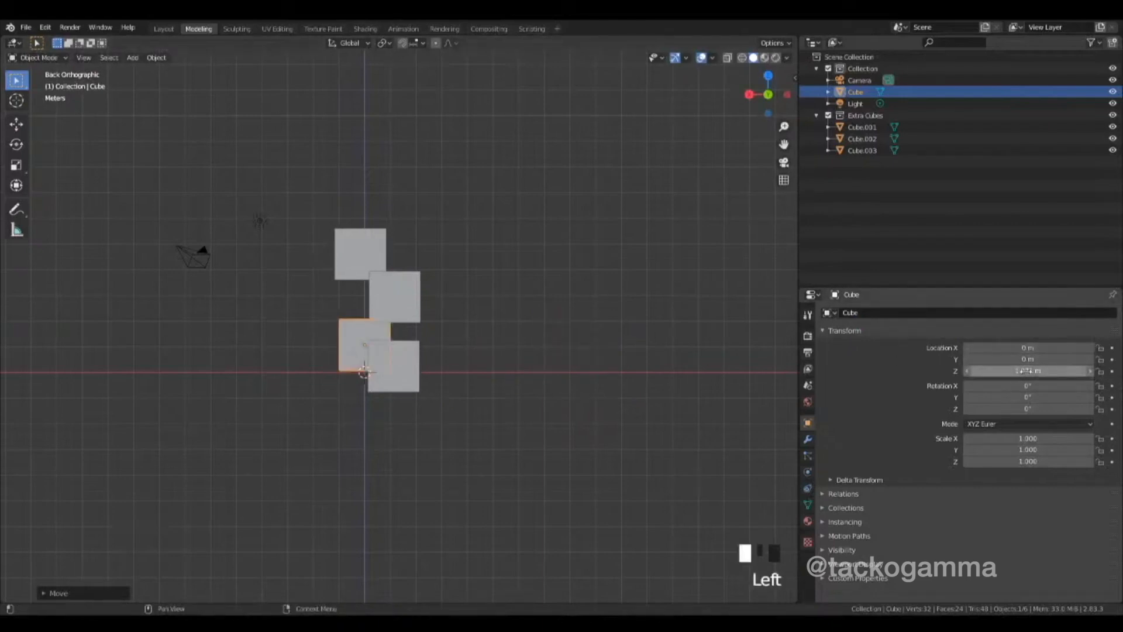
{"action": "key", "text": "Return"}
Raise the cube along the global Z axis to a height of about 6.54 m
{"action": "middle_click_drag", "start_coordinate": [539, 376], "coordinate": [619, 379]}
{"action": "scroll", "coordinate": [458, 376], "scroll_direction": "down", "scroll_amount": 3}
{"action": "mouse_move", "coordinate": [459, 376]}
{"action": "middle_mouse_down"}
{"action": "mouse_move", "coordinate": [469, 389]}
{"action": "mouse_move", "coordinate": [401, 386]}
{"action": "mouse_move", "coordinate": [466, 373]}
{"action": "mouse_move", "coordinate": [459, 366]}
{"action": "middle_mouse_up"}
{"action": "scroll", "coordinate": [400, 382], "scroll_direction": "up", "scroll_amount": 3, "text": "shift"}
{"action": "scroll", "coordinate": [408, 389], "scroll_direction": "up", "scroll_amount": 4}
{"action": "key", "text": "g"}
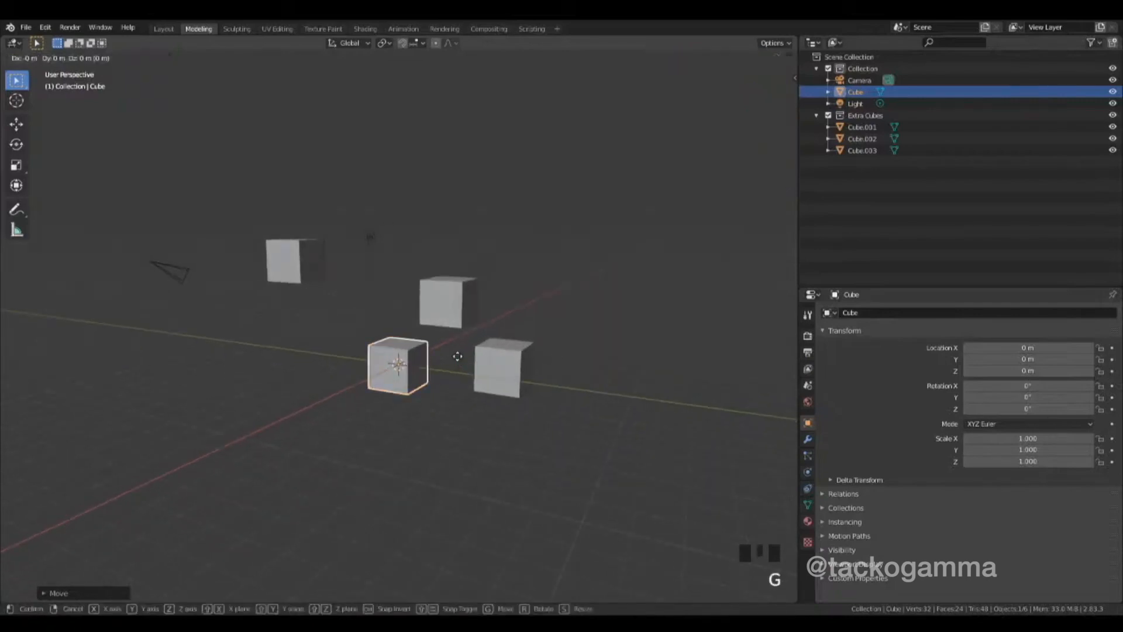
{"action": "key", "text": "z"}
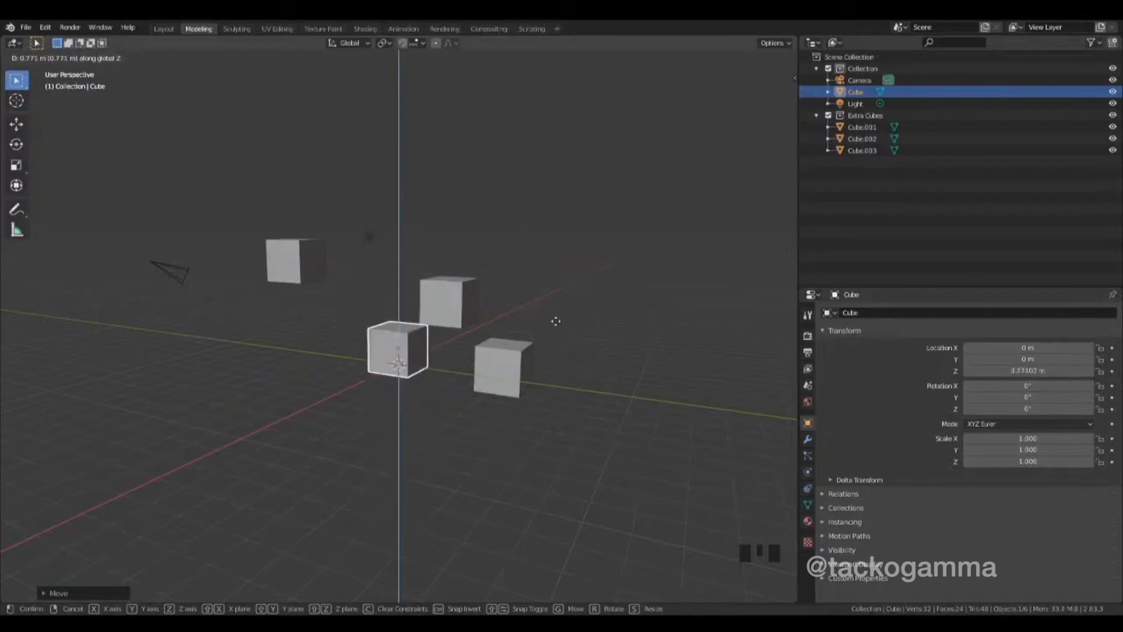
{"action": "left_click", "coordinate": [576, 210]}
Try moving the raised cube along the global Y axis, and likewise along the global X axis
{"action": "middle_click_drag", "start_coordinate": [576, 211], "coordinate": [409, 323]}
{"action": "middle_click_drag", "start_coordinate": [409, 323], "coordinate": [472, 344]}
{"action": "key", "text": "g"}
{"action": "key", "text": "y"}
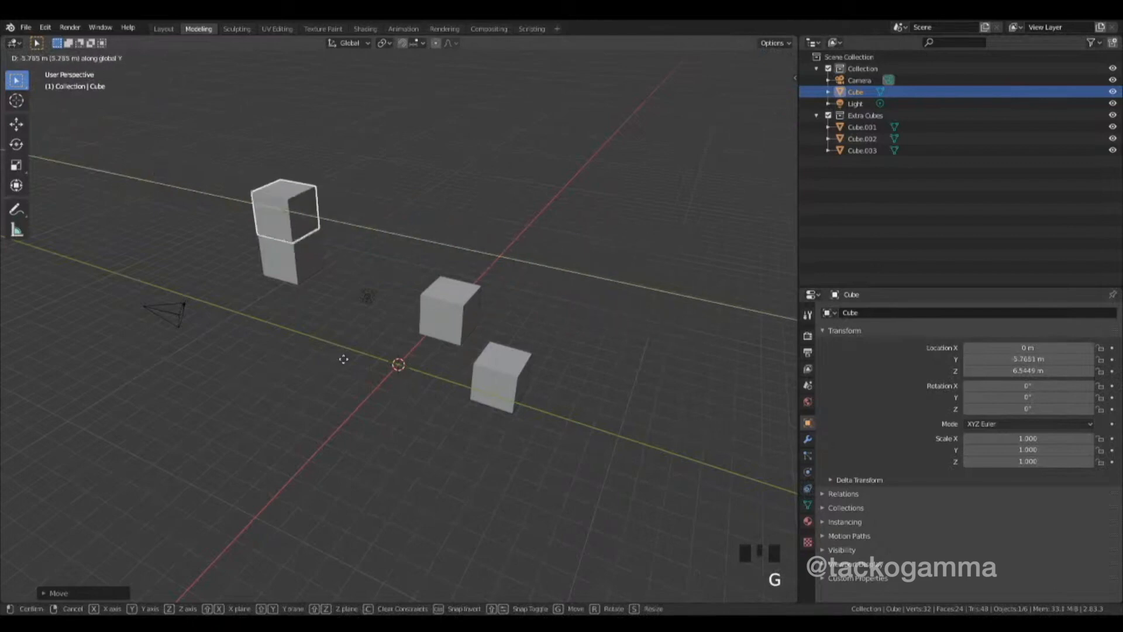
{"action": "right_click", "coordinate": [636, 379]}
{"action": "key", "text": "g"}
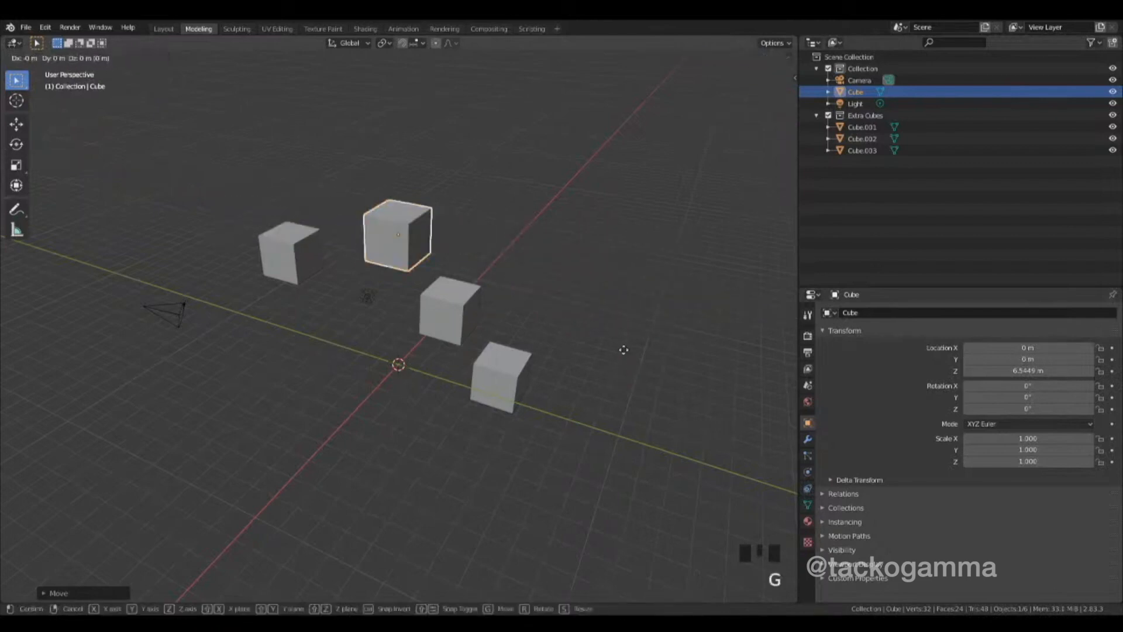
{"action": "key", "text": "x"}
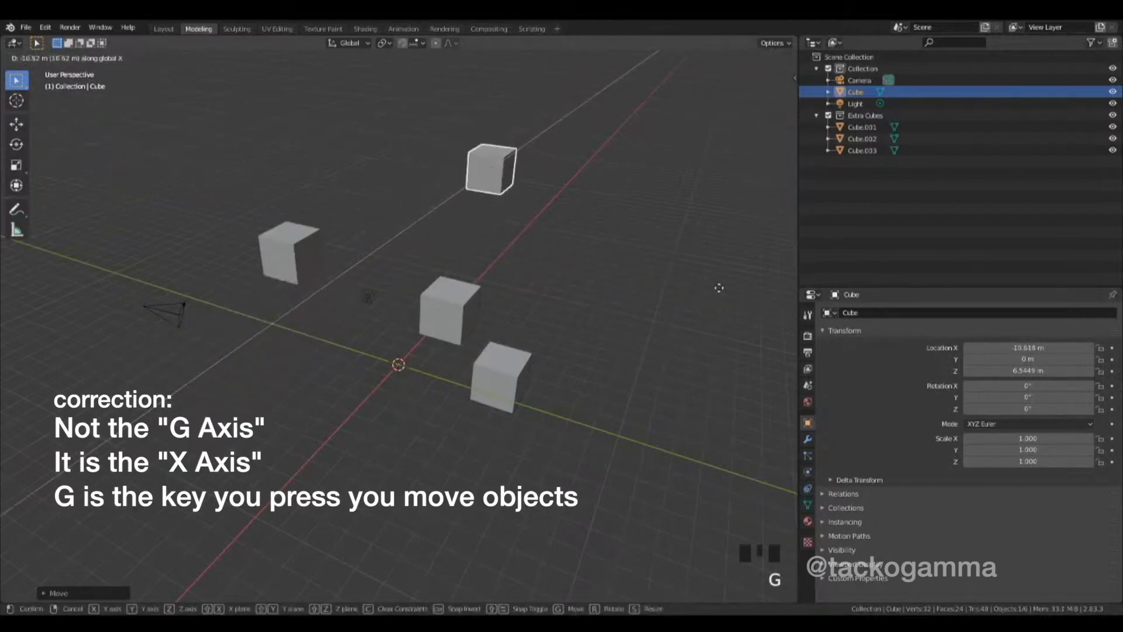
{"action": "right_click", "coordinate": [576, 392]}
Try moving the raised cube freely without any axis constraint
{"action": "middle_click_drag", "start_coordinate": [403, 356], "coordinate": [369, 297]}
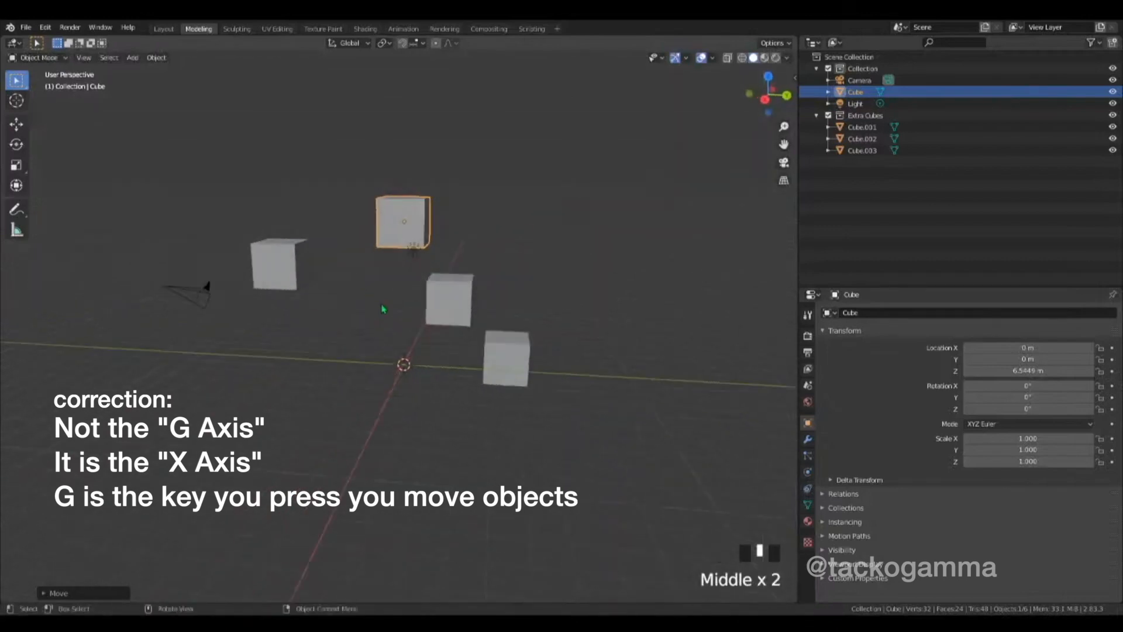
{"action": "key", "text": "g"}
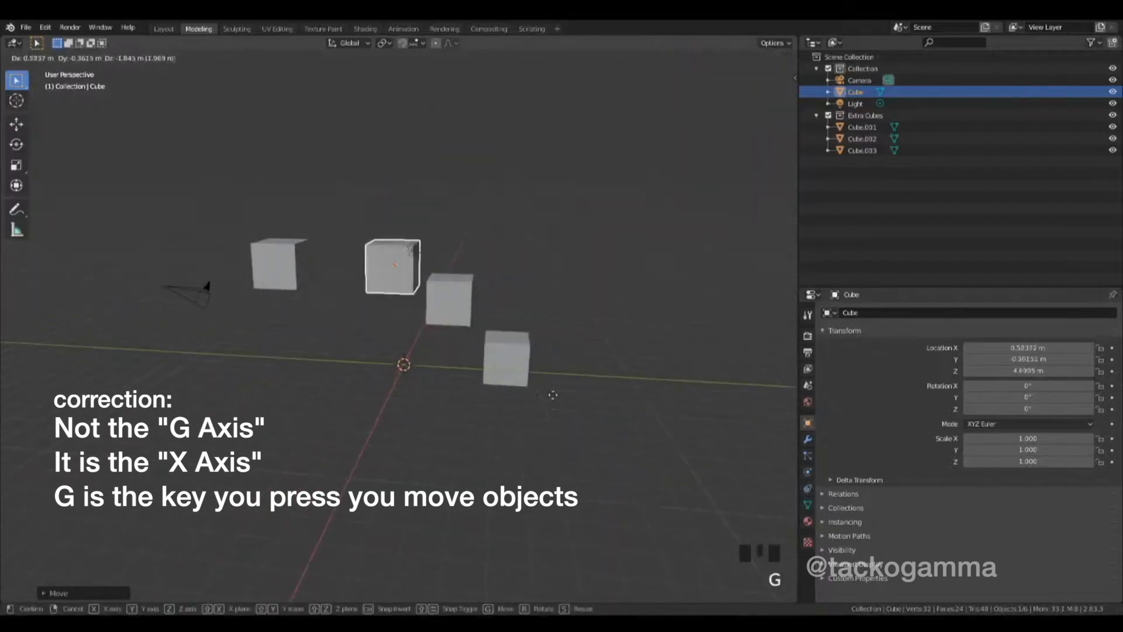
{"action": "right_click", "coordinate": [588, 333]}
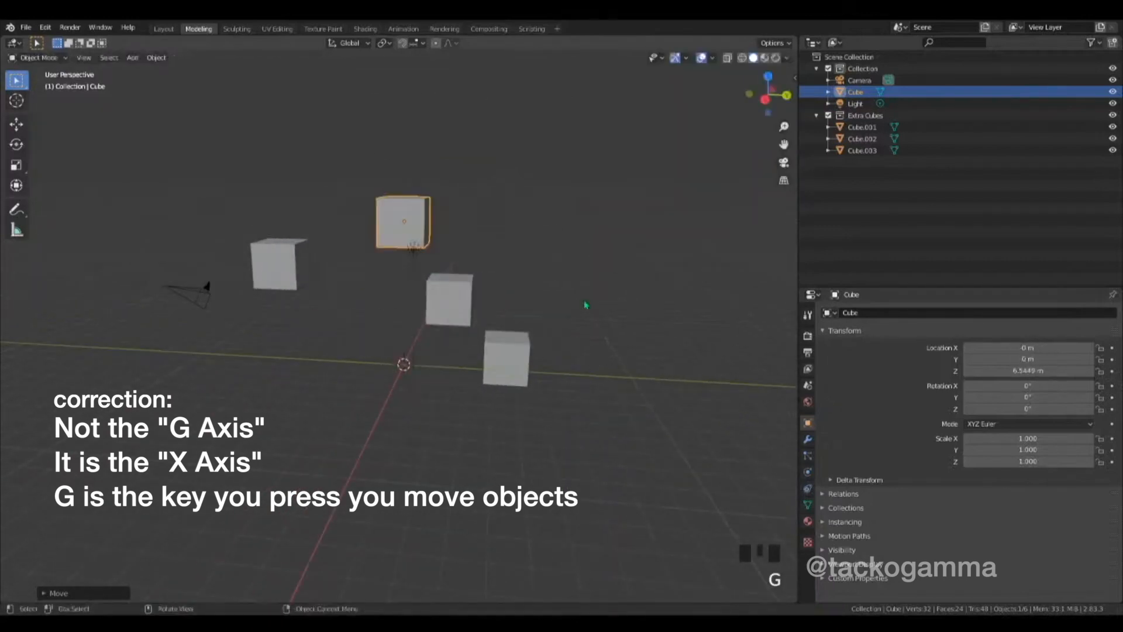
Rotate the raised cube about its Z axis to about -117° using the Transform tool's gizmo
{"action": "middle_click_drag", "start_coordinate": [588, 333], "coordinate": [541, 294]}
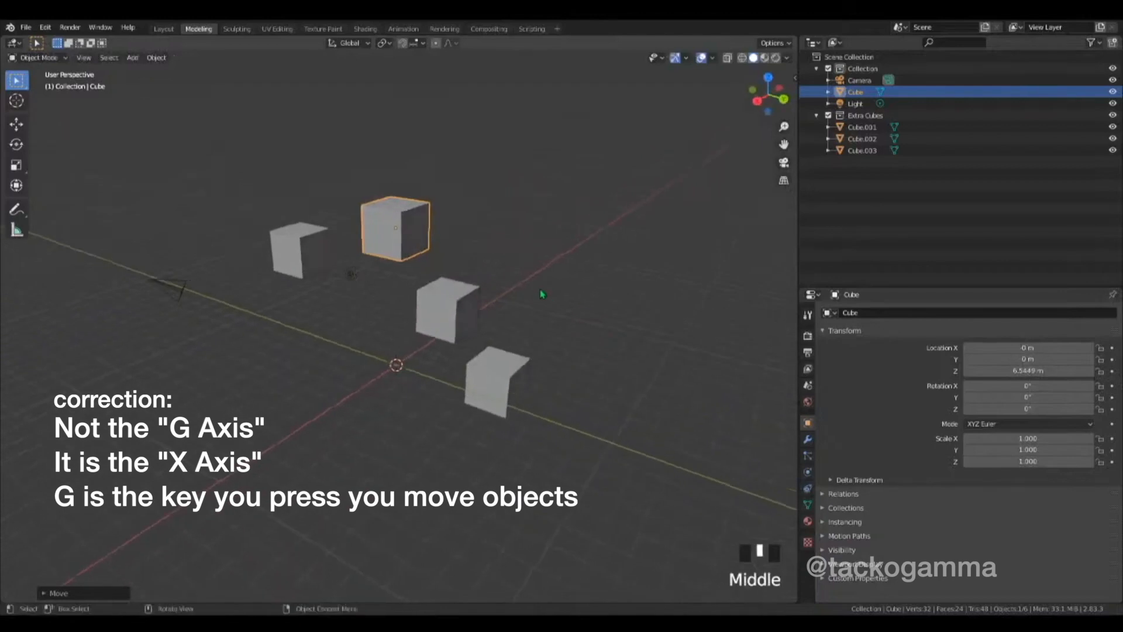
{"action": "left_click", "coordinate": [15, 123]}
{"action": "left_click", "coordinate": [16, 144]}
{"action": "left_click", "coordinate": [16, 165]}
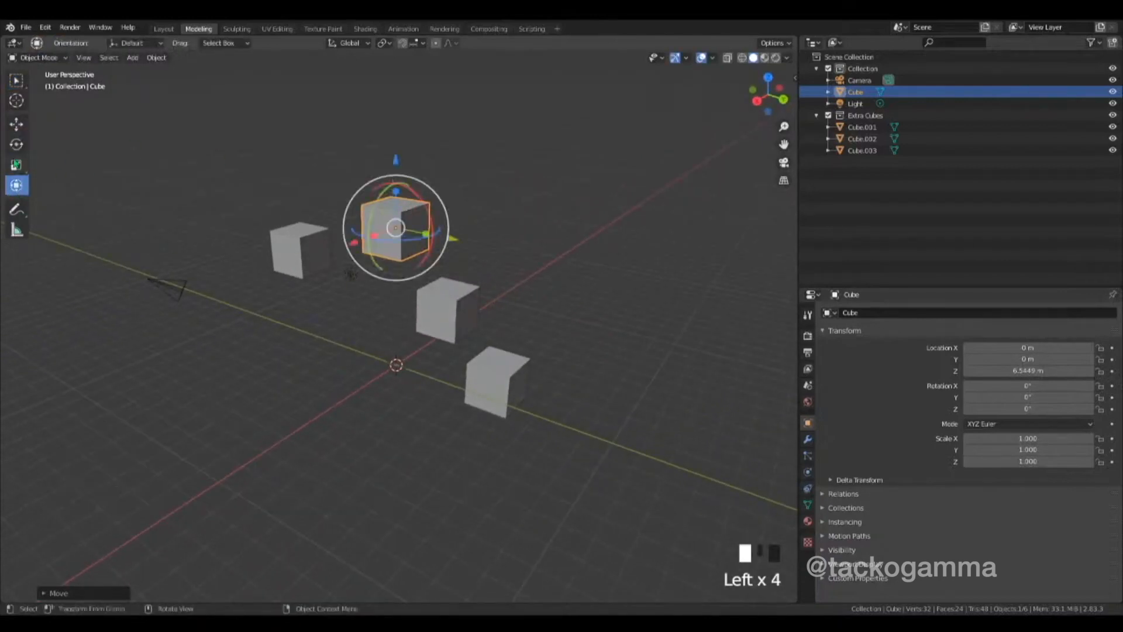
{"action": "left_click_drag", "start_coordinate": [405, 243], "coordinate": [44, 239]}
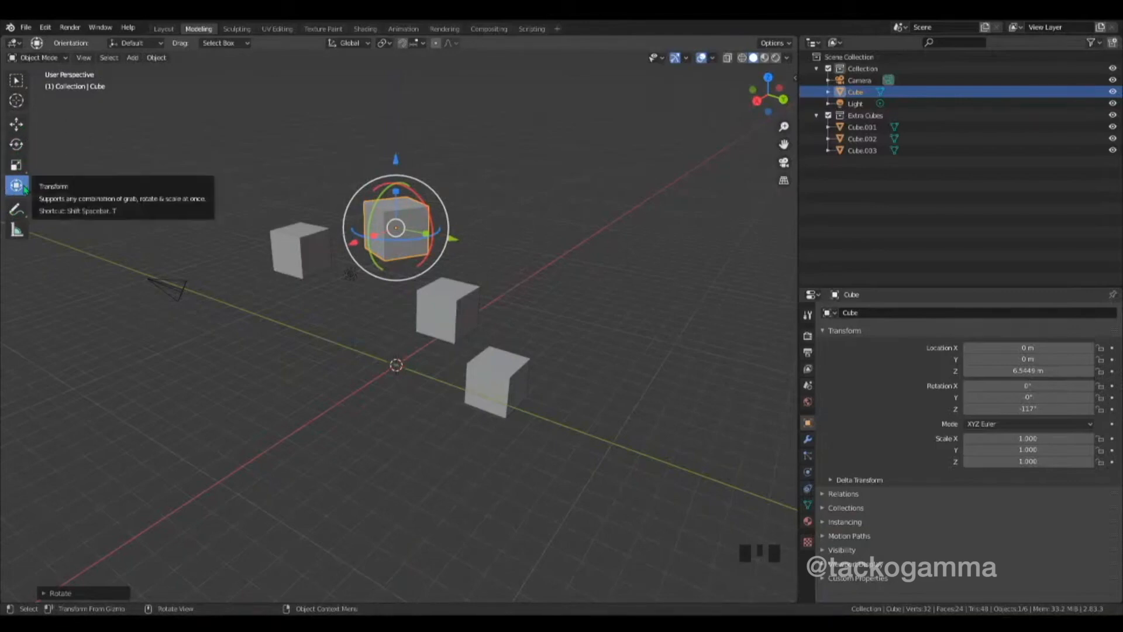
Reselect the raised cube and switch back to the Select Box tool
{"action": "left_click", "coordinate": [585, 211]}
{"action": "middle_click_drag", "start_coordinate": [527, 220], "coordinate": [456, 207]}
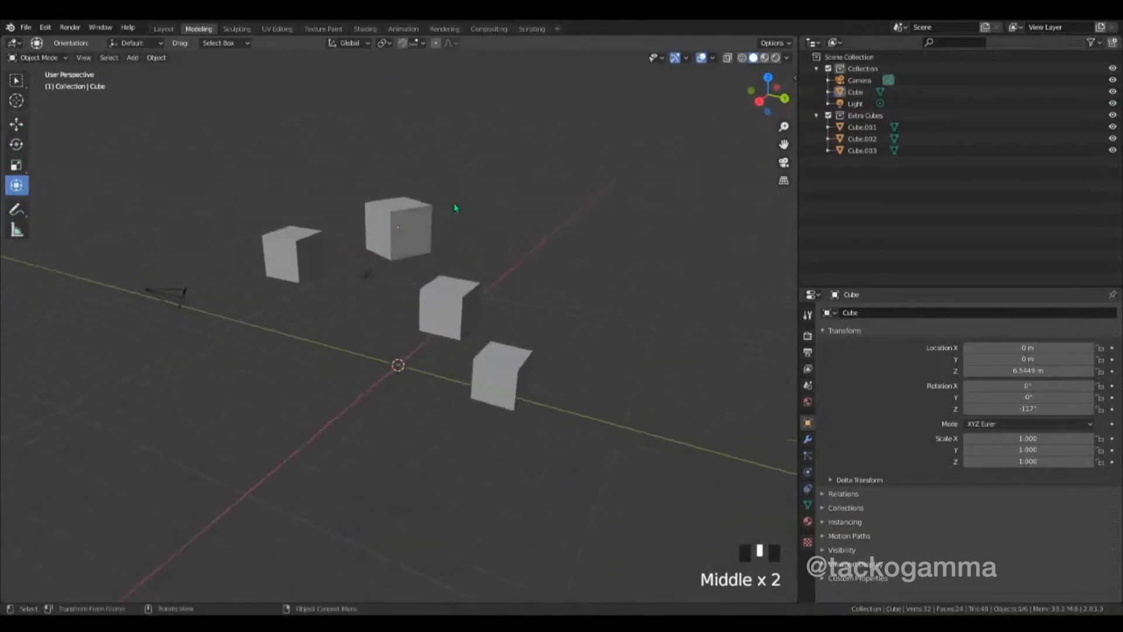
{"action": "left_click", "coordinate": [381, 224]}
{"action": "middle_click_drag", "start_coordinate": [523, 248], "coordinate": [261, 192]}
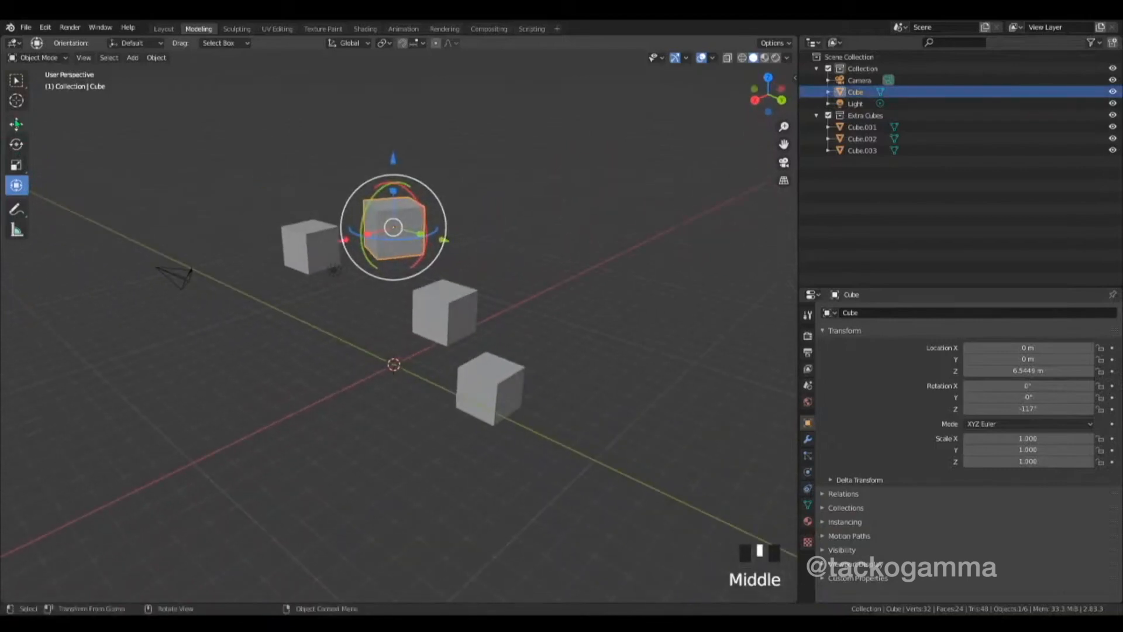
{"action": "left_click", "coordinate": [16, 124]}
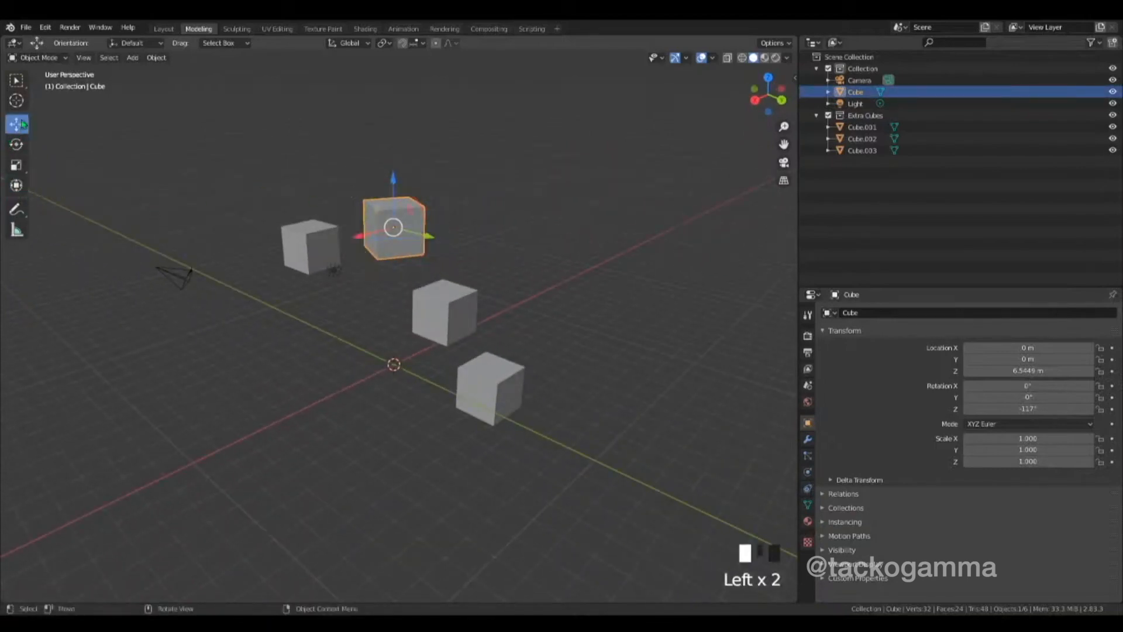
{"action": "left_click", "coordinate": [17, 80]}
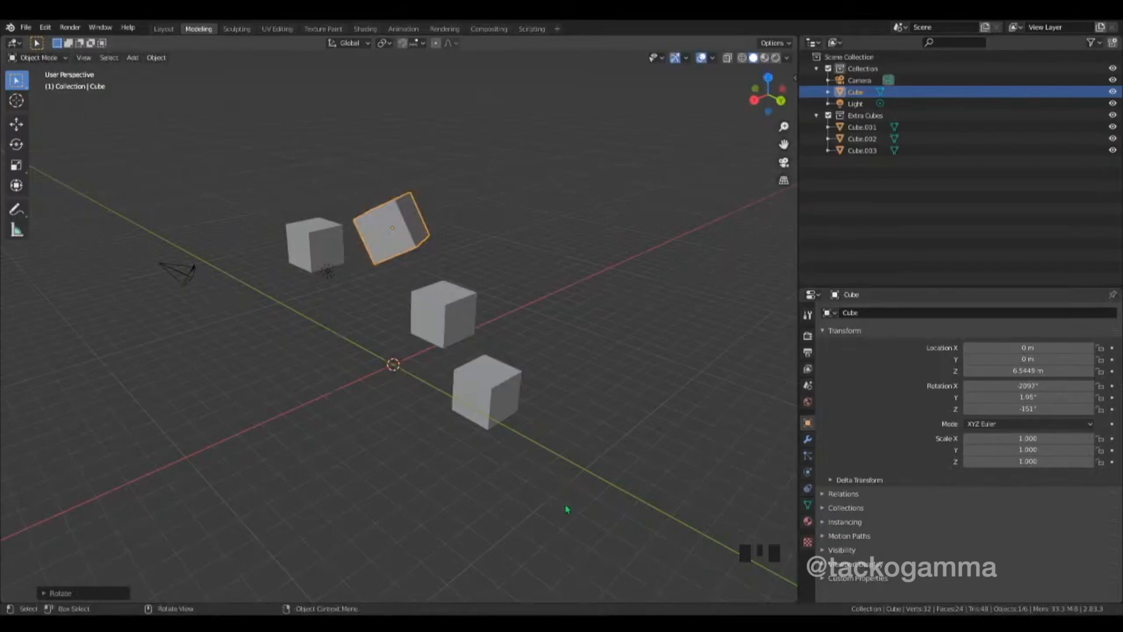
Rotate the raised cube freely about the global Y axis and about the global Z axis
{"action": "middle_click_drag", "start_coordinate": [576, 284], "coordinate": [554, 308]}
{"action": "key", "text": "r"}
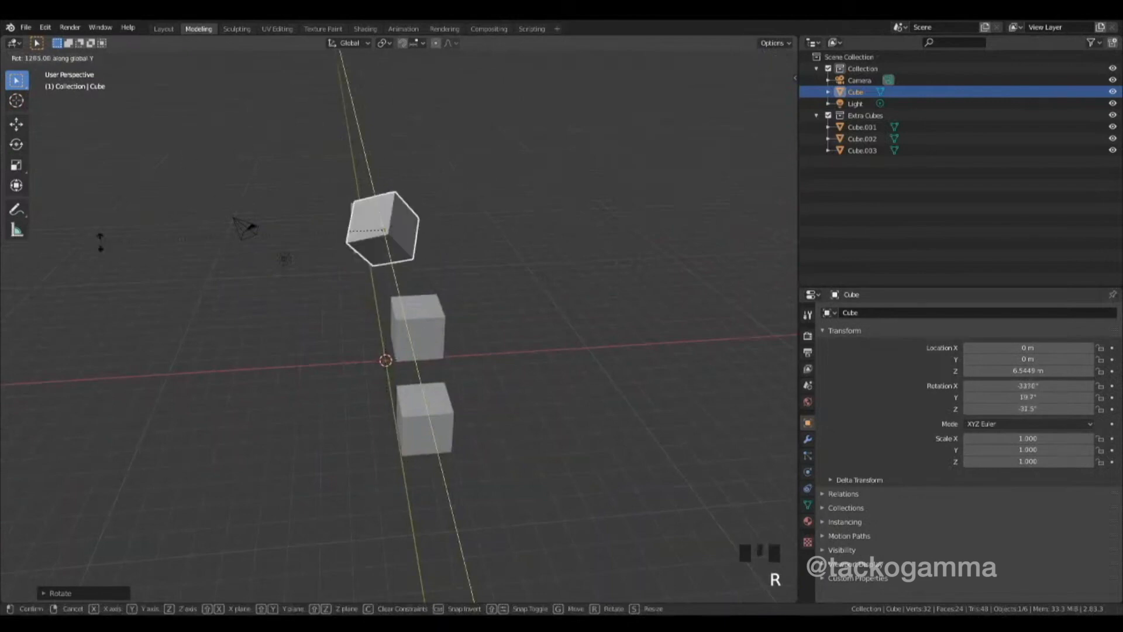
{"action": "left_click", "coordinate": [365, 431]}
{"action": "key", "text": "r"}
{"action": "key", "text": "z"}
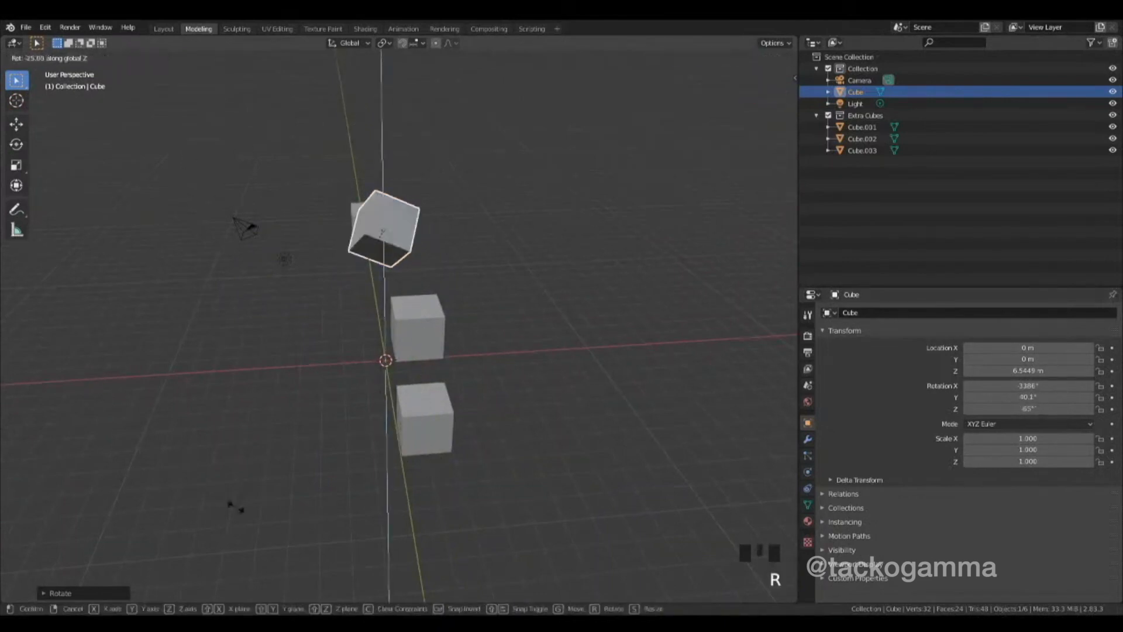
{"action": "left_click", "coordinate": [376, 528]}
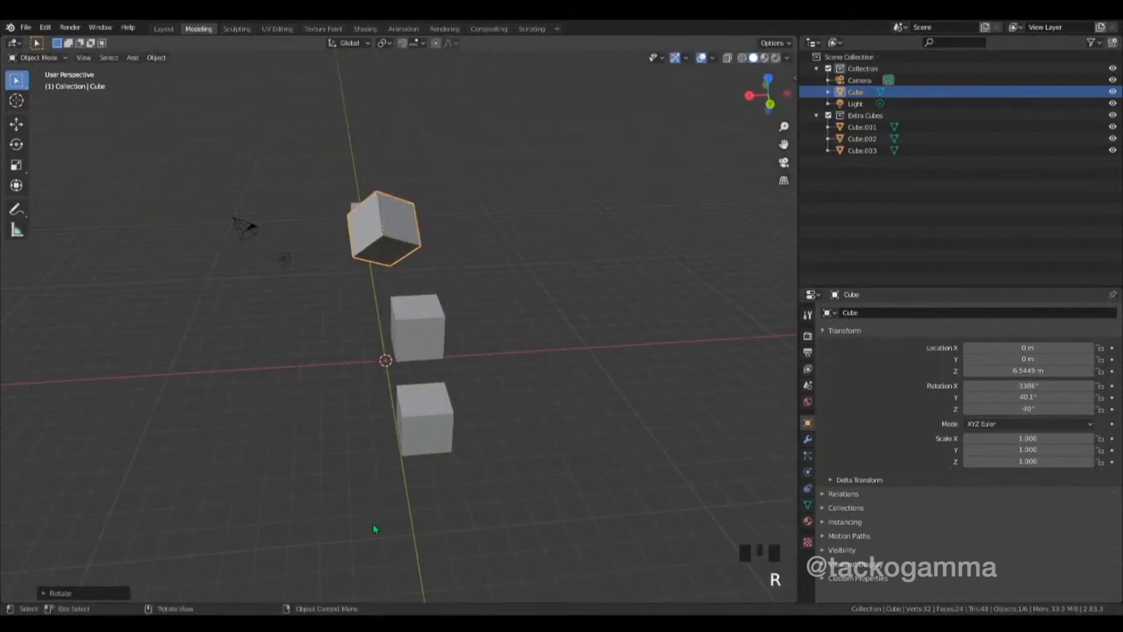
Try rotating the raised cube about the global X axis
{"action": "key", "text": "r"}
{"action": "key", "text": "x"}
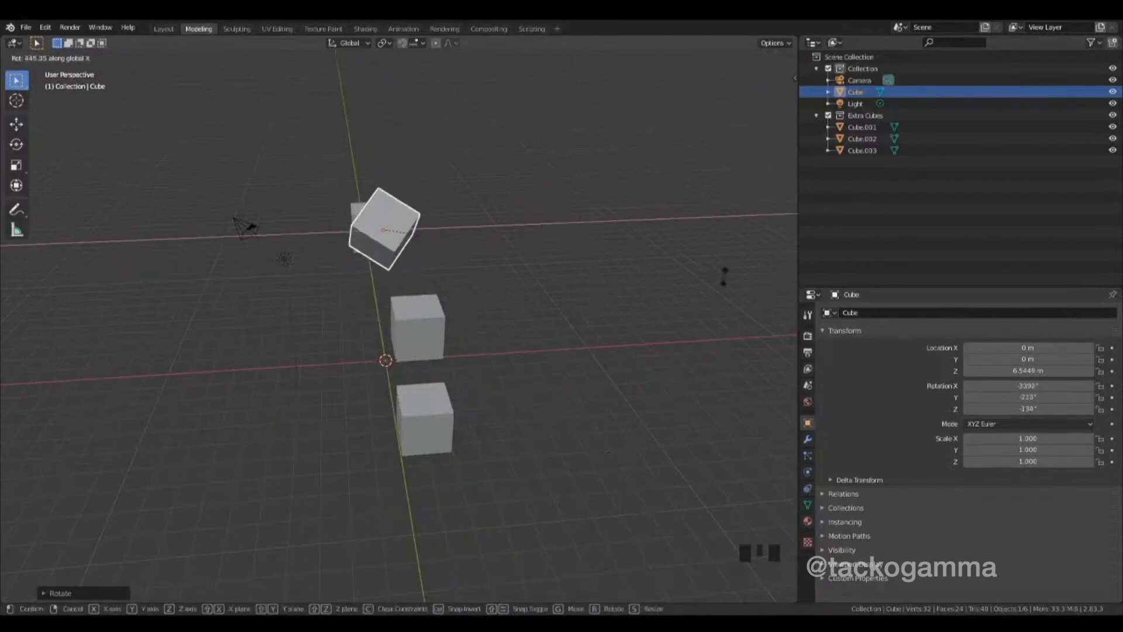
{"action": "left_click", "coordinate": [565, 152]}
Reset the cube's rotation to 0° on the X, Y and Z axes
{"action": "middle_click_drag", "start_coordinate": [435, 209], "coordinate": [536, 165]}
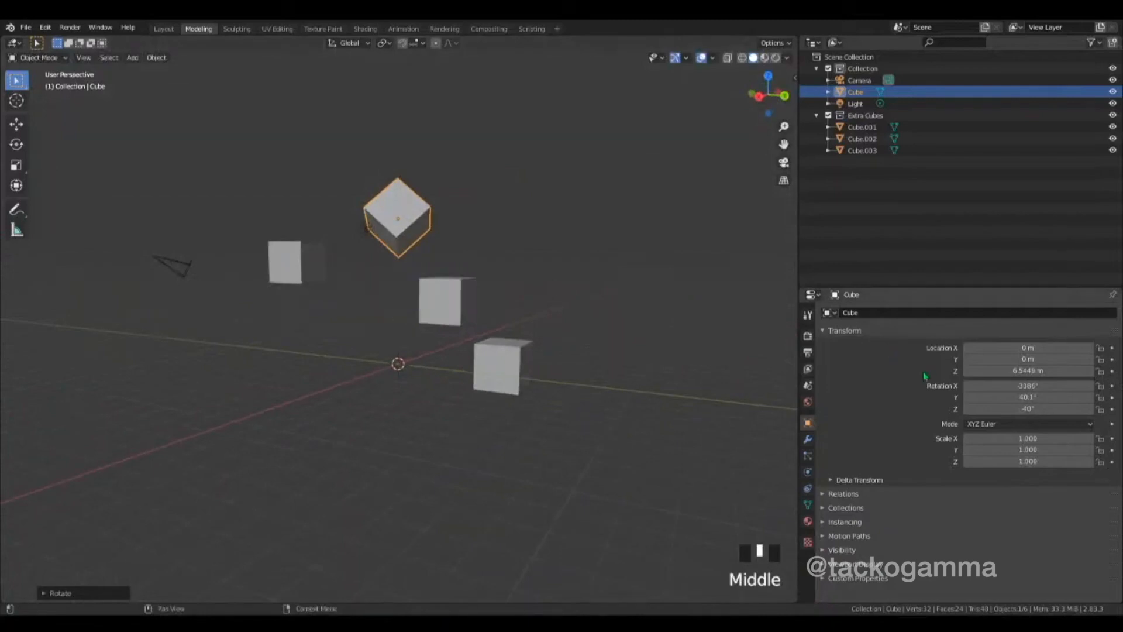
{"action": "left_click", "coordinate": [1023, 397]}
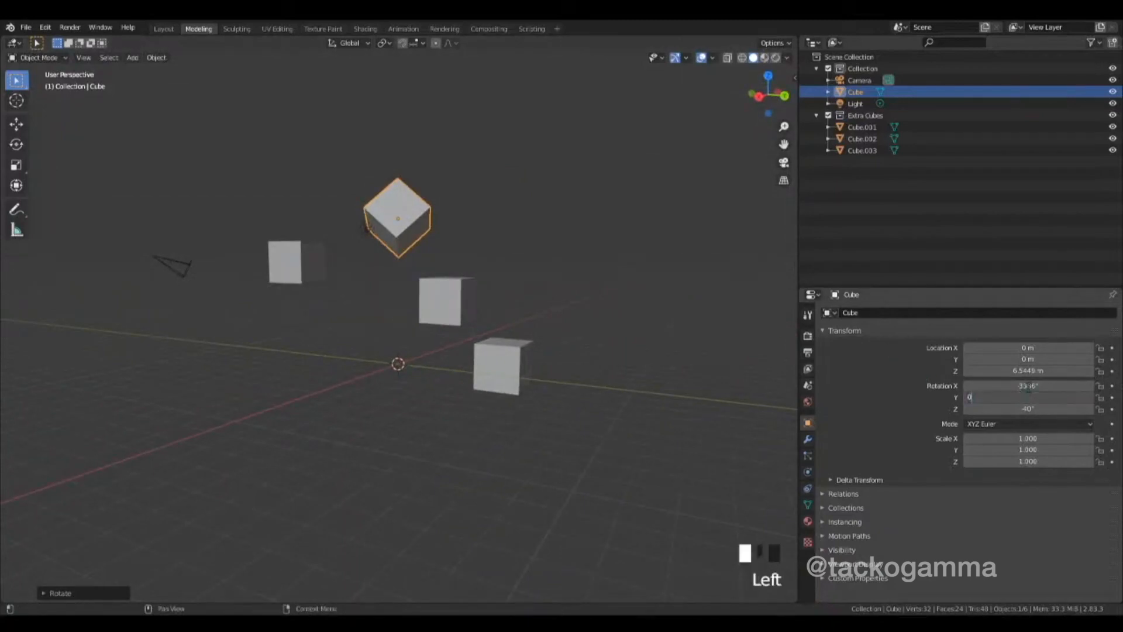
{"action": "type", "text": "0"}
{"action": "left_click", "coordinate": [1027, 390]}
{"action": "double_click", "coordinate": [1033, 409]}
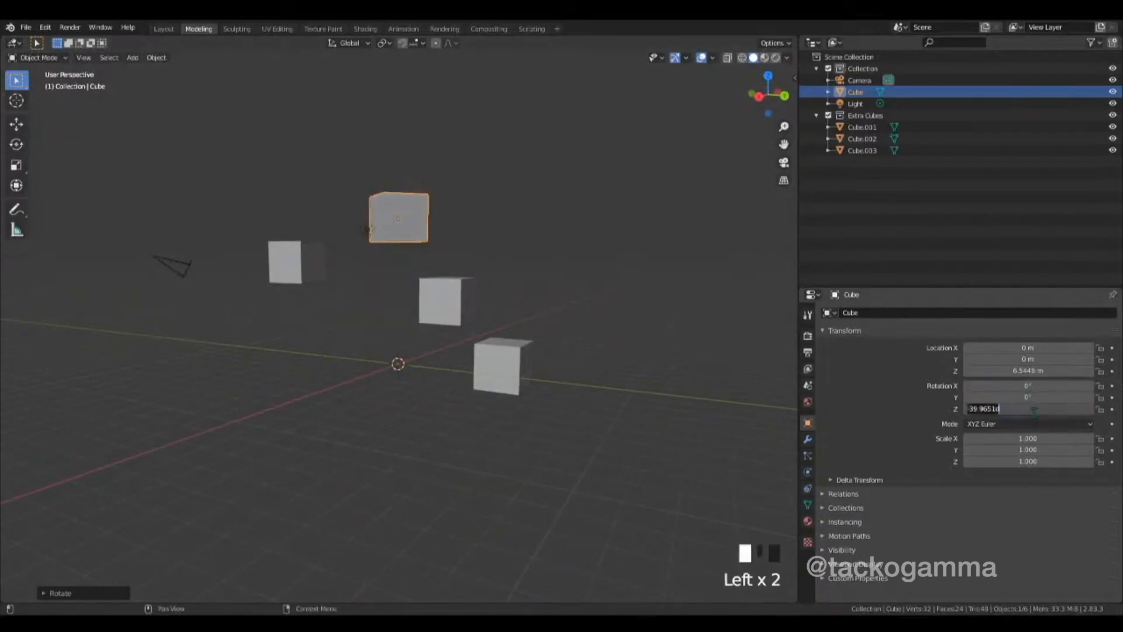
{"action": "type", "text": "0"}
Set the cube's Z location to 0 m
{"action": "double_click", "coordinate": [1033, 370]}
{"action": "type", "text": "0"}
{"action": "key", "text": "Return"}
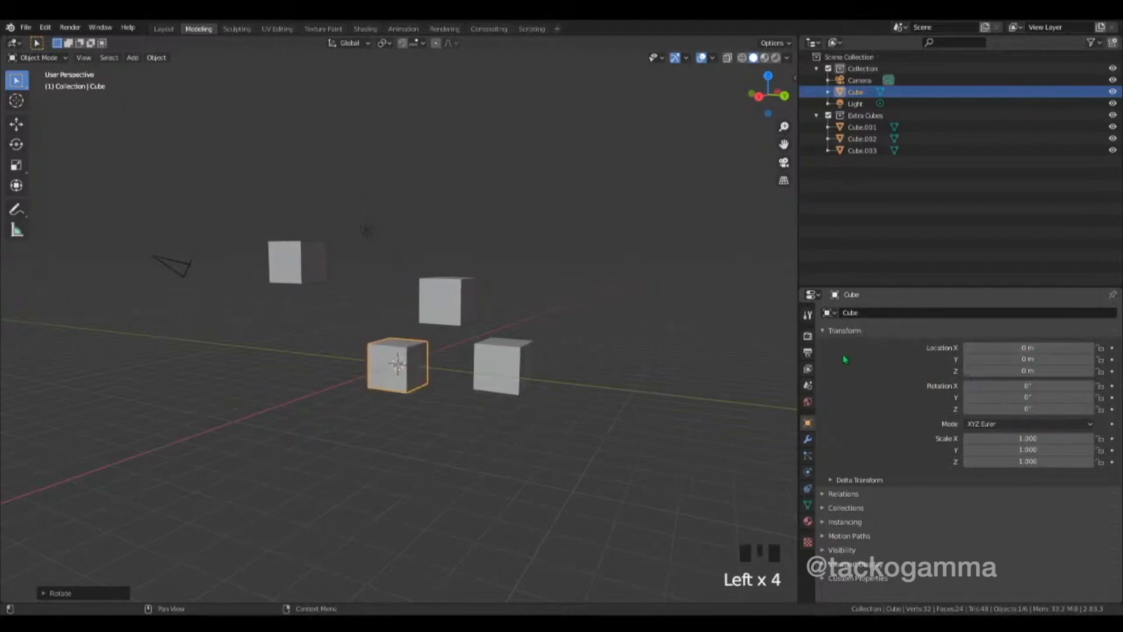
Move the cube to about X 15.98 m, Y -18.71 m, Z 6.41 m and rotate it freely to about 127°, -37.3°, 198°
{"action": "middle_click_drag", "start_coordinate": [424, 351], "coordinate": [538, 353]}
{"action": "scroll", "coordinate": [417, 343], "scroll_direction": "down", "scroll_amount": 3}
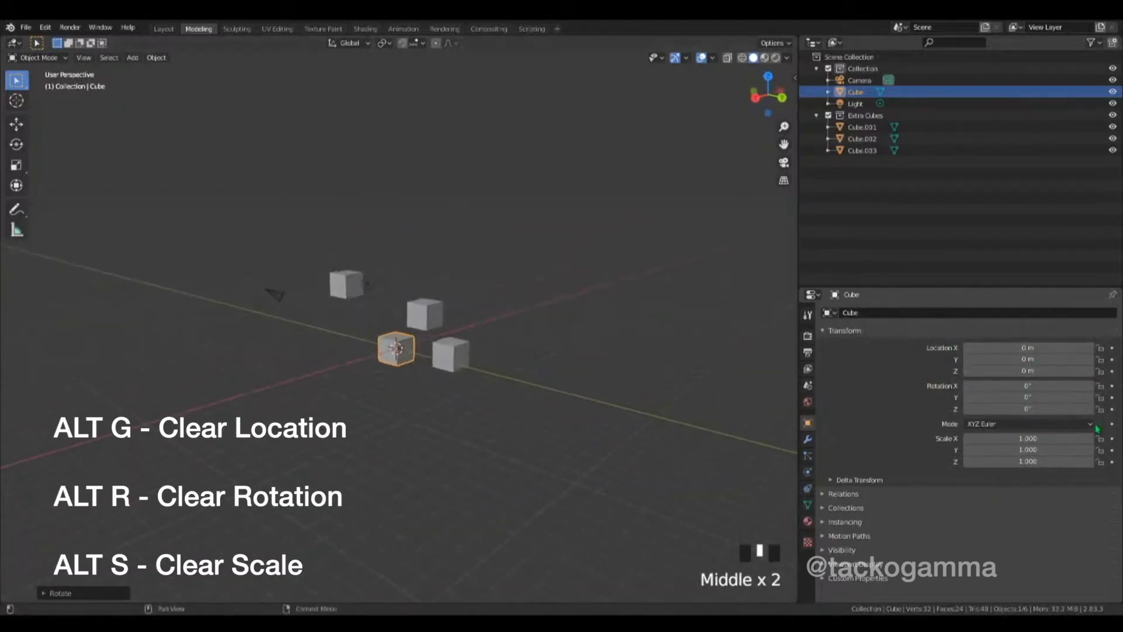
{"action": "middle_click_drag", "start_coordinate": [626, 353], "coordinate": [466, 295]}
{"action": "key", "text": "g"}
{"action": "left_click", "coordinate": [293, 230]}
{"action": "middle_click_drag", "start_coordinate": [293, 230], "coordinate": [561, 380]}
{"action": "key", "text": "r"}
{"action": "left_click", "coordinate": [391, 216]}
{"action": "key", "text": "g"}
{"action": "left_click", "coordinate": [271, 250]}
{"action": "middle_click_drag", "start_coordinate": [199, 256], "coordinate": [300, 268]}
{"action": "middle_click_drag", "start_coordinate": [300, 268], "coordinate": [396, 272], "text": "shift"}
{"action": "scroll", "coordinate": [398, 275], "scroll_direction": "up", "scroll_amount": 4}
{"action": "scroll", "coordinate": [494, 270], "scroll_direction": "down", "scroll_amount": 2}
{"action": "middle_click_drag", "start_coordinate": [493, 270], "coordinate": [454, 271]}
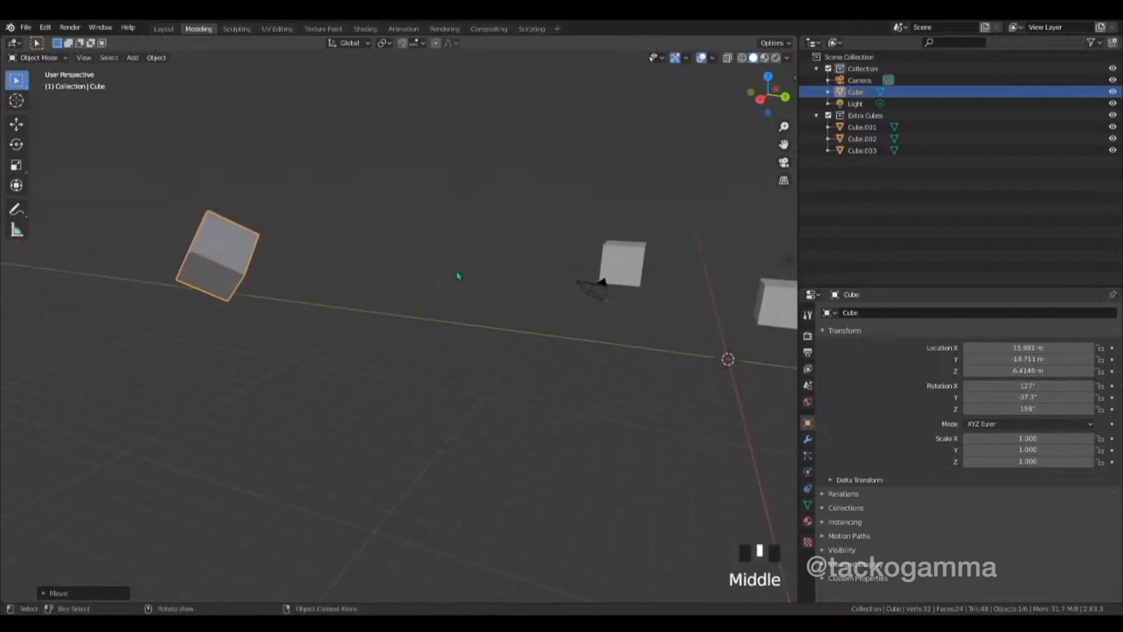
Clear the cube's location and rotation to put it back at the origin unrotated
{"action": "key", "text": "alt+g"}
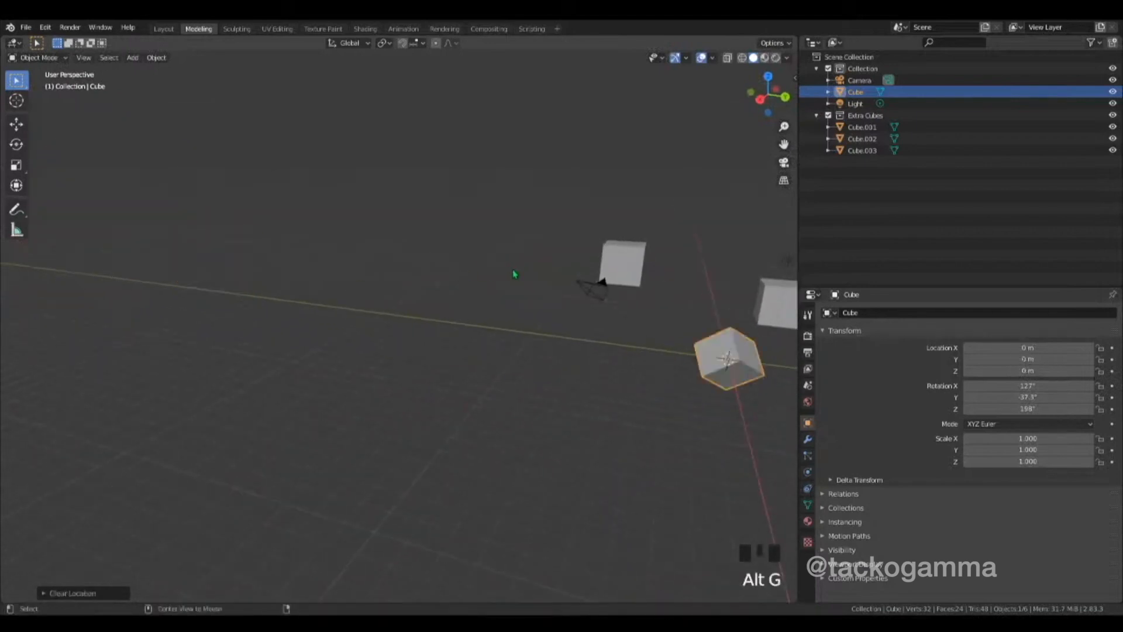
{"action": "middle_click_drag", "start_coordinate": [591, 332], "coordinate": [388, 334], "text": "shift"}
{"action": "scroll", "coordinate": [387, 334], "scroll_direction": "up", "scroll_amount": 1}
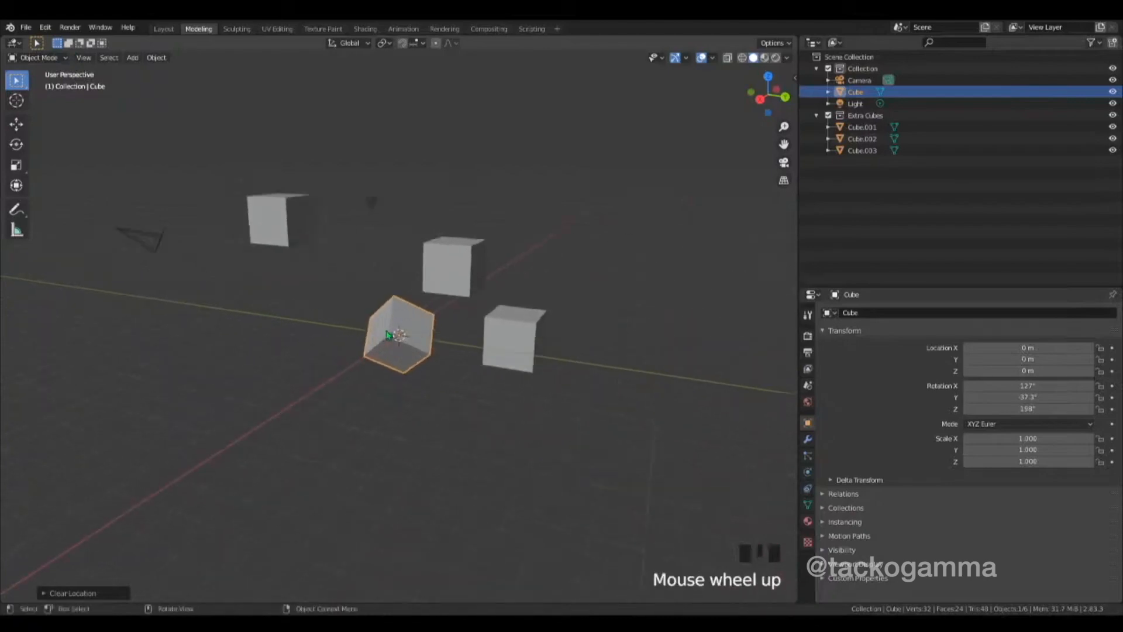
{"action": "scroll", "coordinate": [475, 368], "scroll_direction": "up", "scroll_amount": 1}
{"action": "key", "text": "alt+r"}
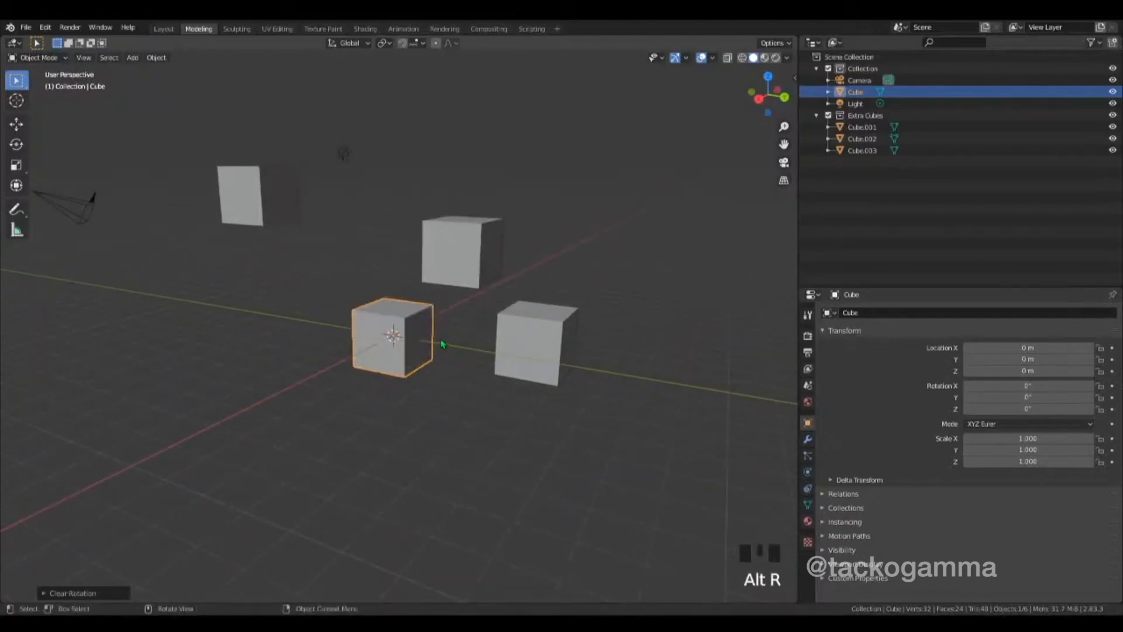
Select the three extra cubes Cube.001, Cube.002 and Cube.003 together and delete them
{"action": "middle_click_drag", "start_coordinate": [443, 344], "coordinate": [420, 349]}
{"action": "scroll", "coordinate": [379, 345], "scroll_direction": "down", "scroll_amount": 3}
{"action": "scroll", "coordinate": [379, 345], "scroll_direction": "up", "scroll_amount": 2}
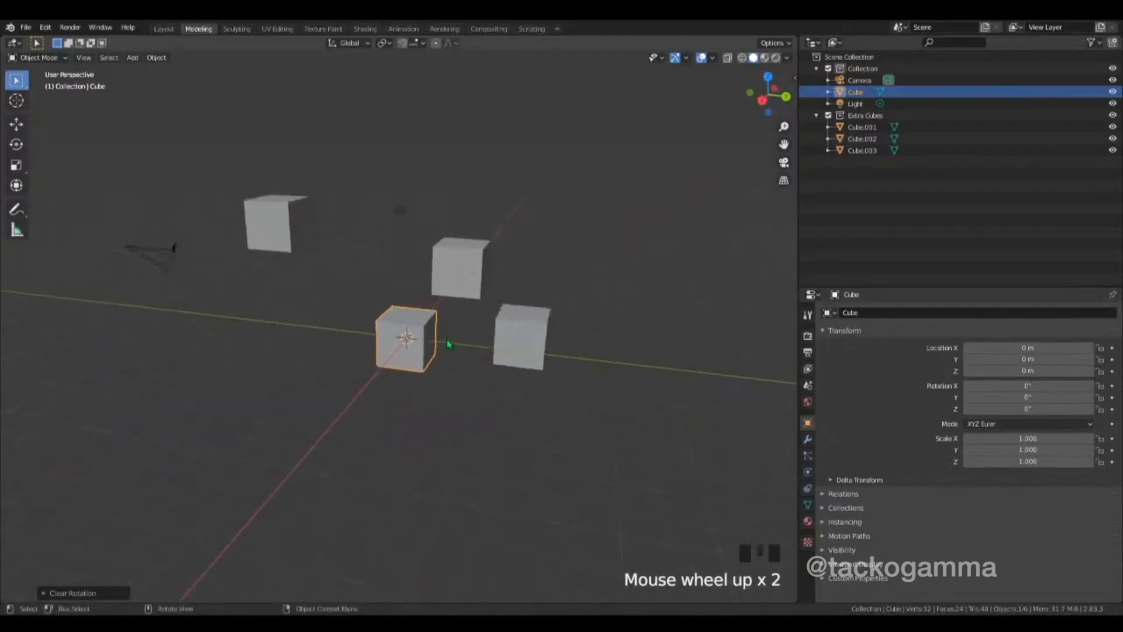
{"action": "left_click", "coordinate": [471, 266]}
{"action": "left_click", "coordinate": [530, 337], "text": "shift"}
{"action": "left_click", "coordinate": [286, 239], "text": "shift"}
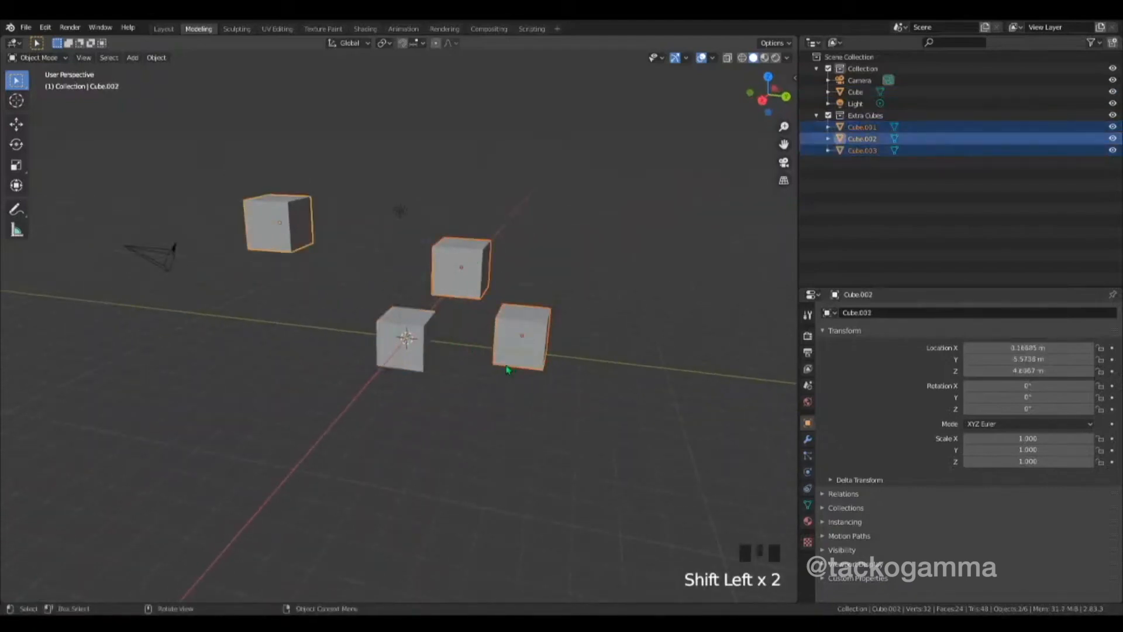
{"action": "left_click", "coordinate": [501, 431]}
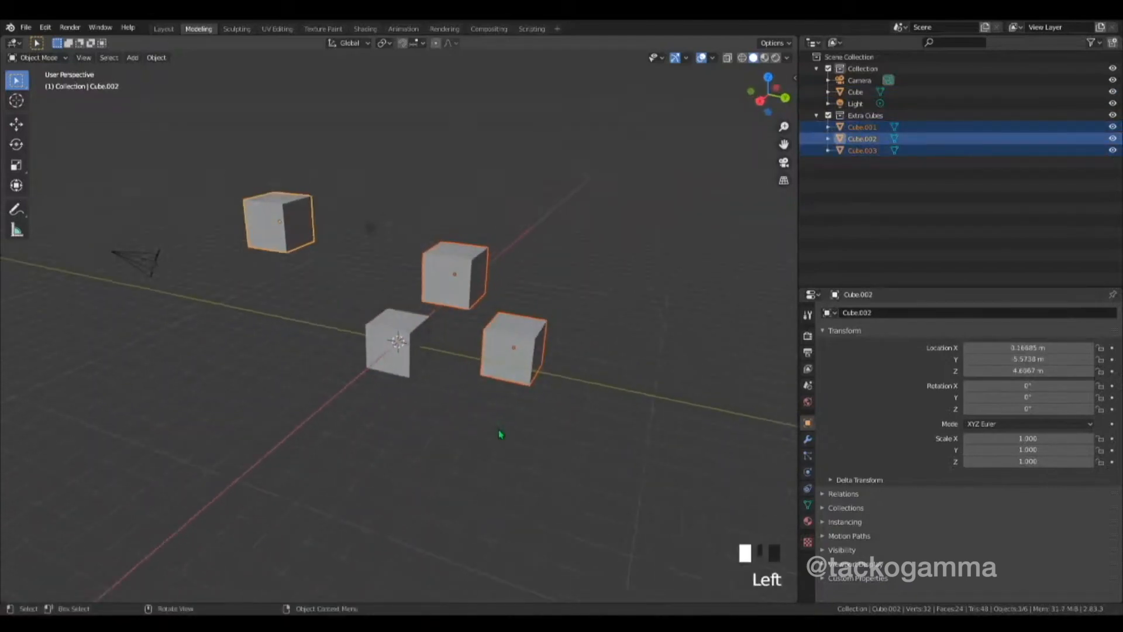
{"action": "left_click", "coordinate": [473, 286], "text": "shift"}
{"action": "left_click", "coordinate": [522, 362], "text": "shift"}
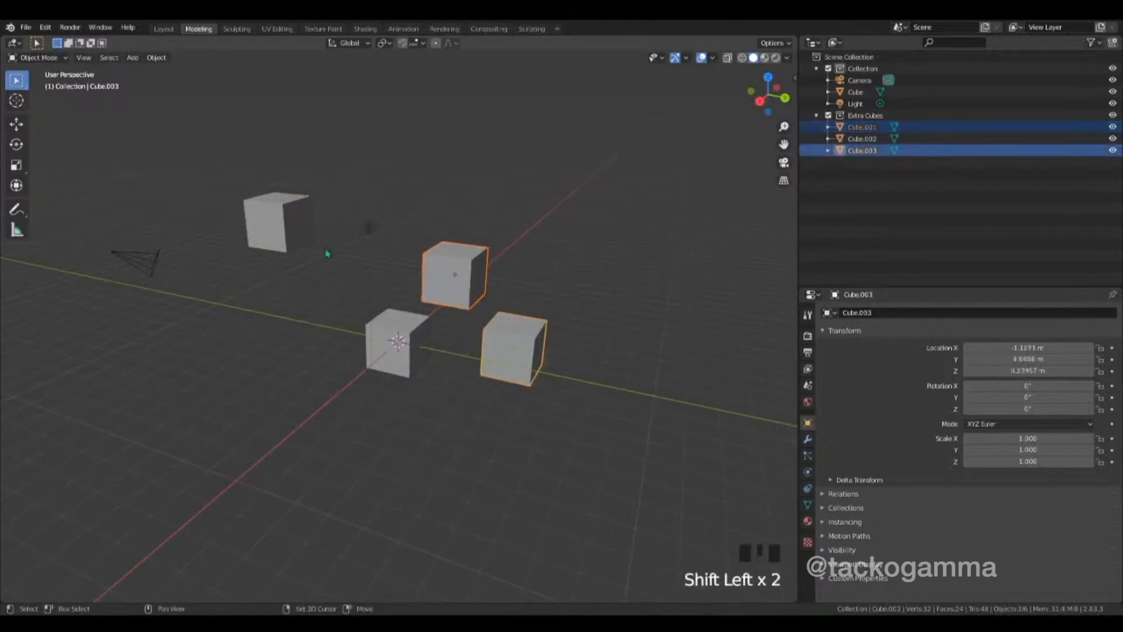
{"action": "left_click", "coordinate": [302, 240], "text": "shift"}
{"action": "key", "text": "x"}
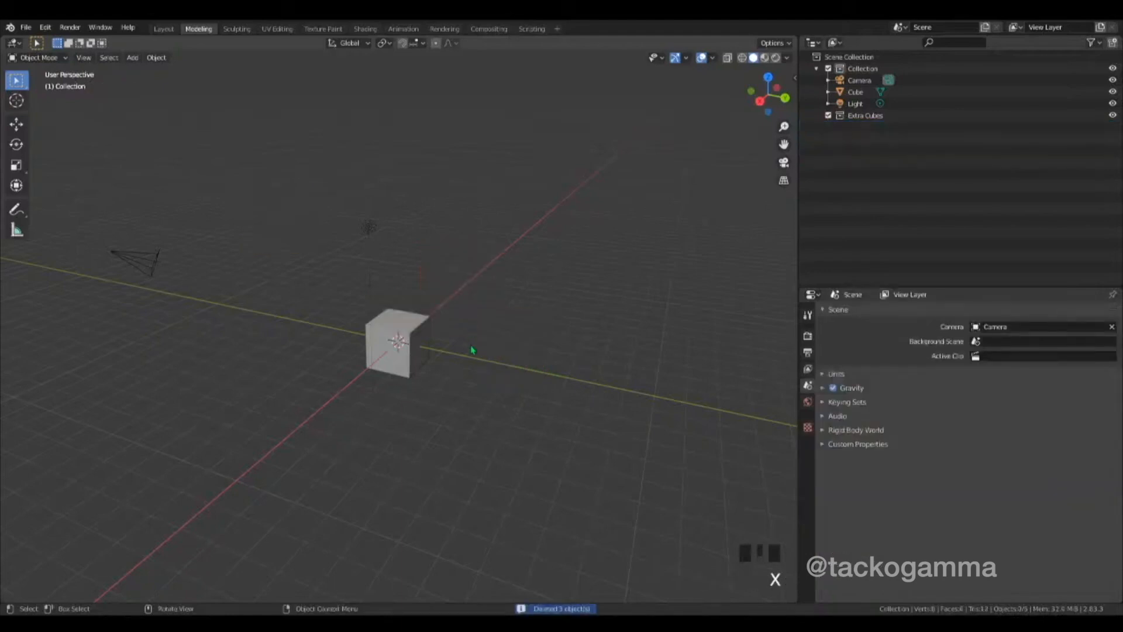
Examine the remaining cube by orbiting, zooming and panning, using the on-screen zoom and move-view controls as well
{"action": "middle_click_drag", "start_coordinate": [473, 349], "coordinate": [451, 346]}
{"action": "scroll", "coordinate": [548, 287], "scroll_direction": "down", "scroll_amount": 2}
{"action": "middle_click_drag", "start_coordinate": [611, 228], "coordinate": [794, 263], "text": "shift"}
{"action": "mouse_move", "coordinate": [783, 126]}
{"action": "left_mouse_down"}
{"action": "mouse_move", "coordinate": [783, 111]}
{"action": "mouse_move", "coordinate": [783, 141]}
{"action": "mouse_move", "coordinate": [784, 95]}
{"action": "mouse_move", "coordinate": [783, 126]}
{"action": "left_mouse_up"}
{"action": "middle_click_drag", "start_coordinate": [629, 334], "coordinate": [661, 358]}
{"action": "scroll", "coordinate": [666, 363], "scroll_direction": "down", "scroll_amount": 2}
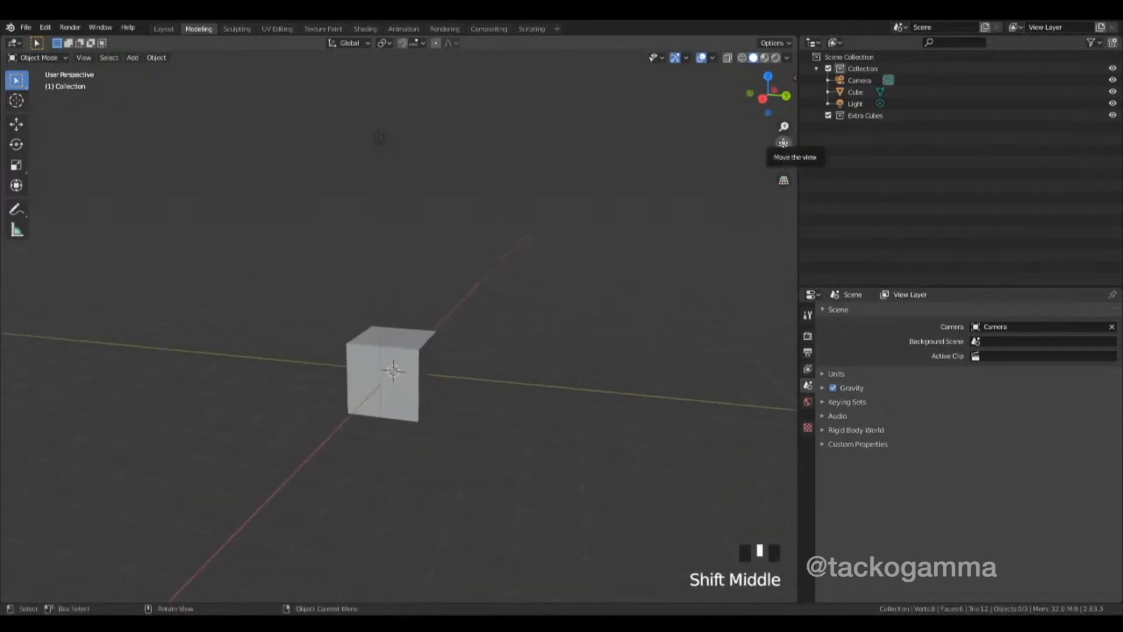
{"action": "left_click_drag", "start_coordinate": [782, 142], "coordinate": [391, 108]}
{"action": "middle_click_drag", "start_coordinate": [560, 304], "coordinate": [691, 305]}
{"action": "middle_click_drag", "start_coordinate": [671, 321], "coordinate": [634, 277]}
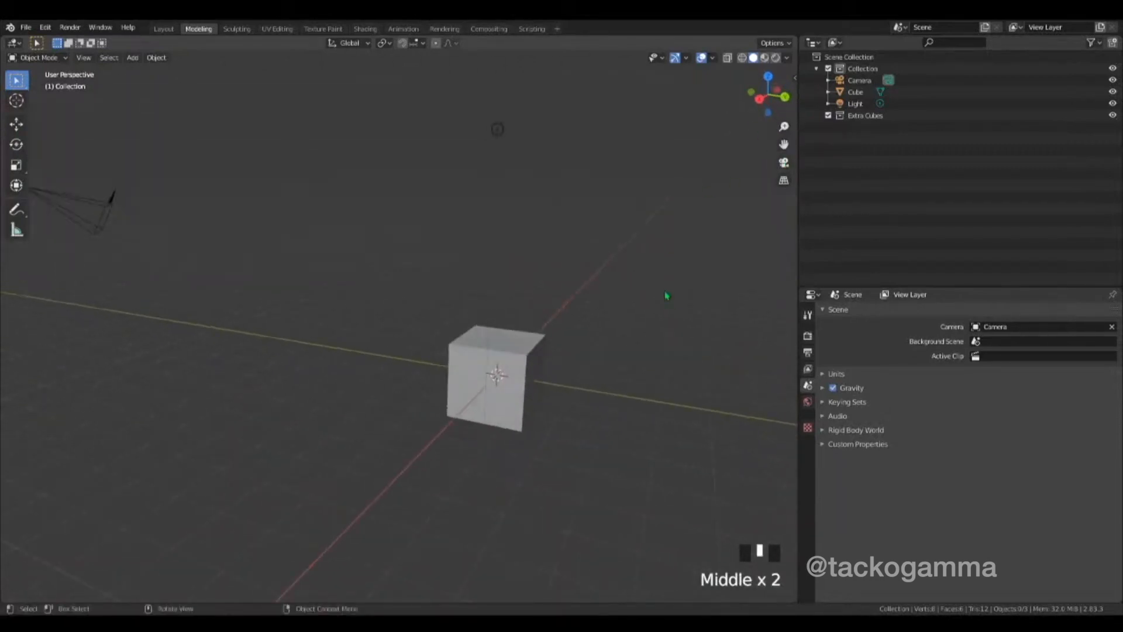
Zoom in and out on the cube repeatedly, and briefly select and deselect it
{"action": "scroll", "coordinate": [556, 354], "scroll_direction": "up", "scroll_amount": 5}
{"action": "scroll", "coordinate": [556, 354], "scroll_direction": "down", "scroll_amount": 6}
{"action": "scroll", "coordinate": [556, 354], "scroll_direction": "up", "scroll_amount": 6}
{"action": "scroll", "coordinate": [556, 355], "scroll_direction": "down", "scroll_amount": 6}
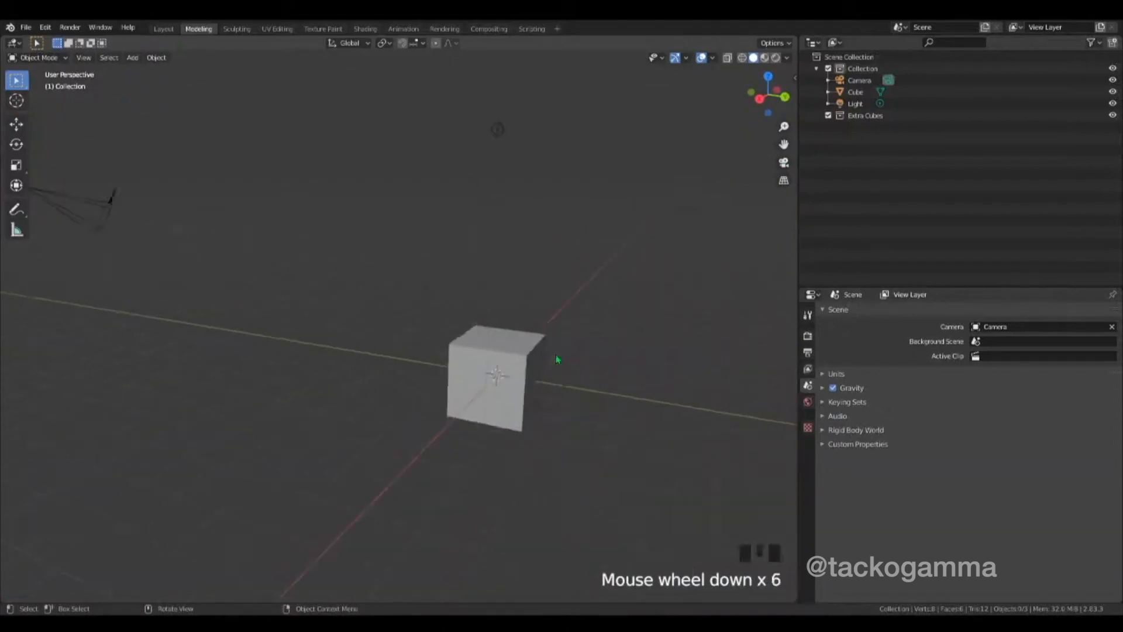
{"action": "scroll", "coordinate": [555, 354], "scroll_direction": "up", "scroll_amount": 6}
{"action": "scroll", "coordinate": [556, 355], "scroll_direction": "down", "scroll_amount": 1}
{"action": "scroll", "coordinate": [556, 354], "scroll_direction": "down", "scroll_amount": 5}
{"action": "scroll", "coordinate": [555, 354], "scroll_direction": "up", "scroll_amount": 6}
{"action": "scroll", "coordinate": [555, 354], "scroll_direction": "down", "scroll_amount": 6}
{"action": "scroll", "coordinate": [556, 355], "scroll_direction": "up", "scroll_amount": 5}
{"action": "scroll", "coordinate": [556, 354], "scroll_direction": "down", "scroll_amount": 6}
{"action": "scroll", "coordinate": [555, 354], "scroll_direction": "up", "scroll_amount": 5}
{"action": "scroll", "coordinate": [555, 354], "scroll_direction": "down", "scroll_amount": 2}
{"action": "left_click", "coordinate": [520, 370]}
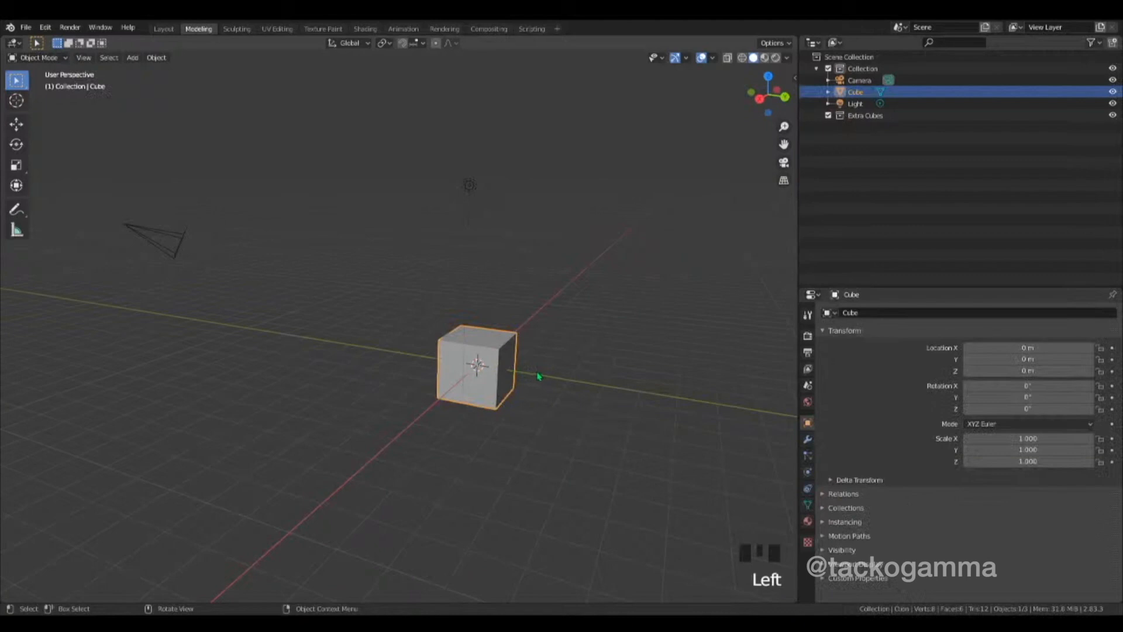
{"action": "left_click", "coordinate": [589, 354]}
Look through the scene camera, leave the camera view by orbiting, and return to it
{"action": "middle_click_drag", "start_coordinate": [589, 353], "coordinate": [631, 343]}
{"action": "scroll", "coordinate": [768, 210], "scroll_direction": "up", "scroll_amount": 2}
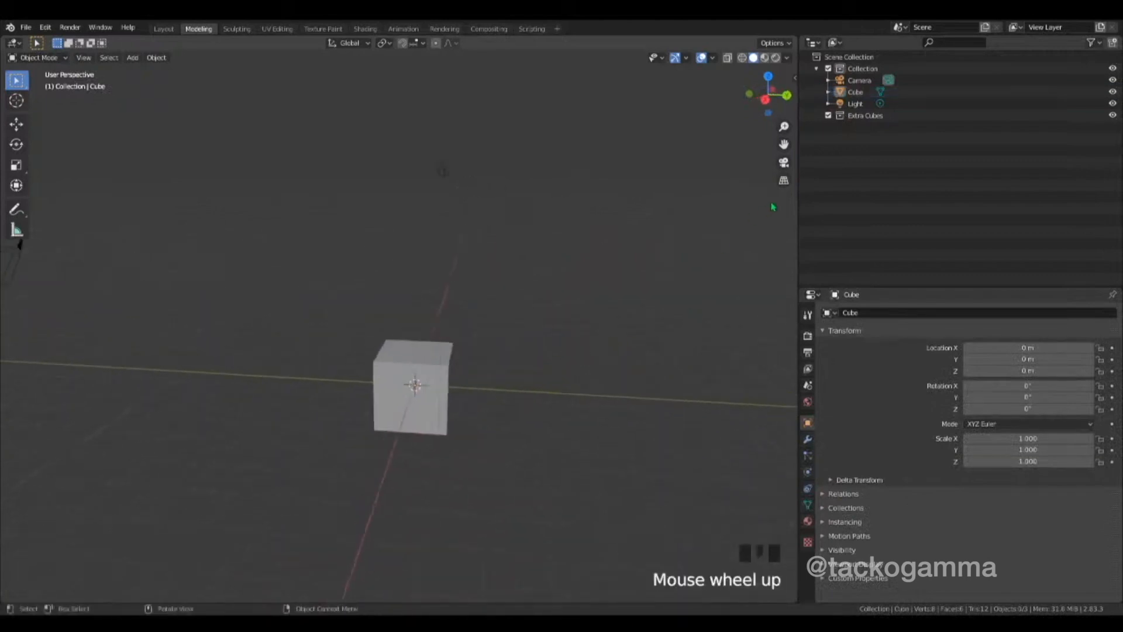
{"action": "left_click", "coordinate": [784, 163]}
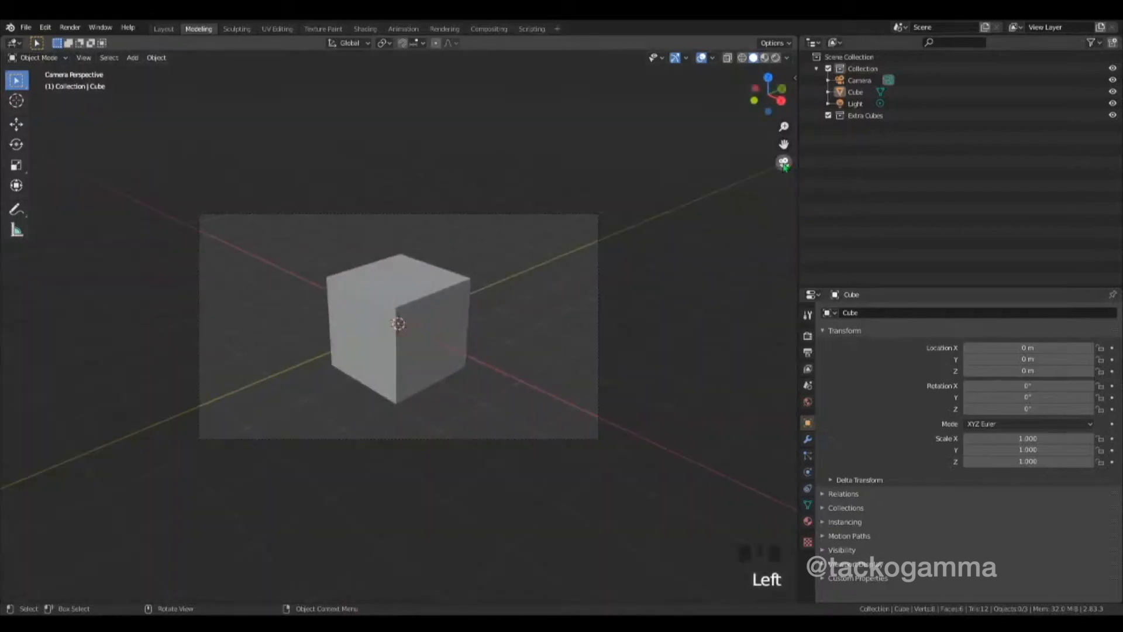
{"action": "middle_click_drag", "start_coordinate": [699, 318], "coordinate": [776, 206]}
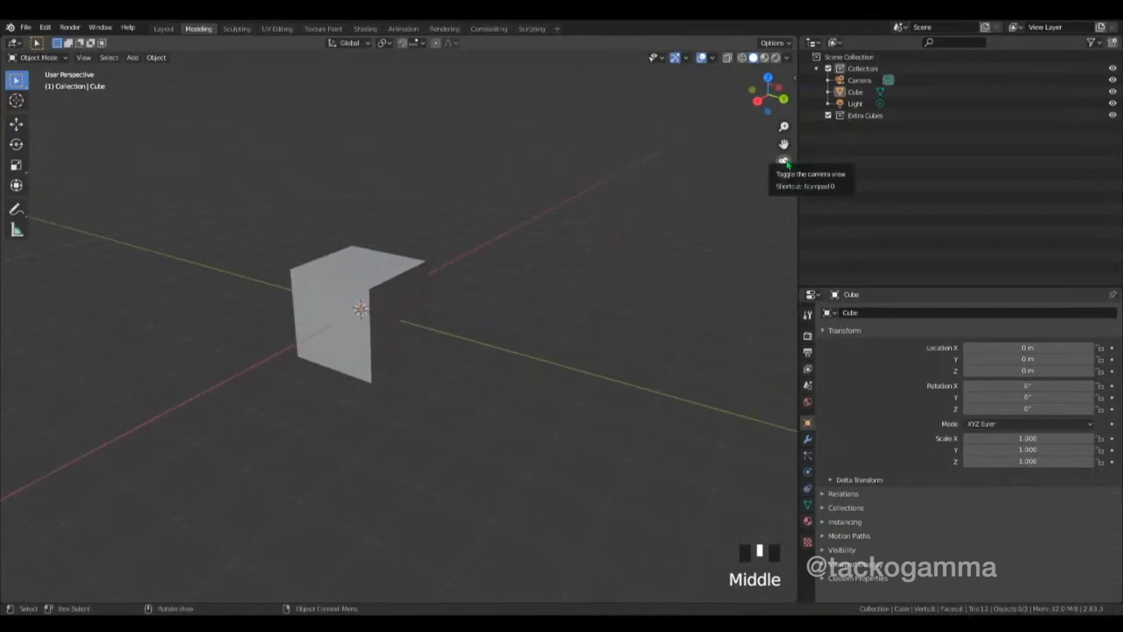
{"action": "key", "text": "KP_0"}
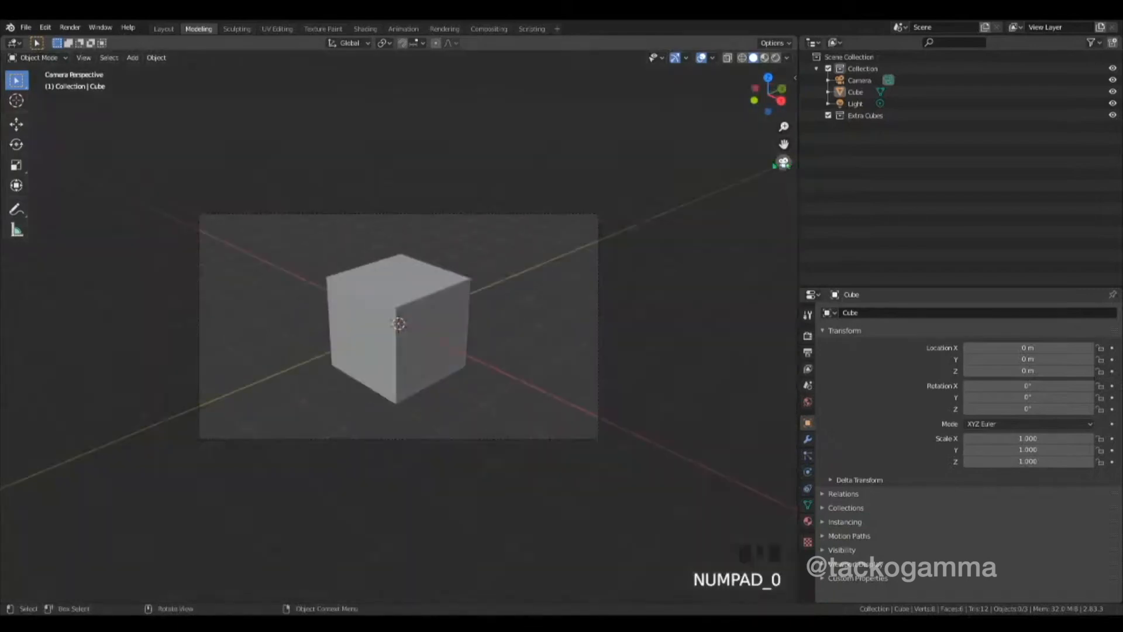
{"action": "left_click", "coordinate": [682, 335]}
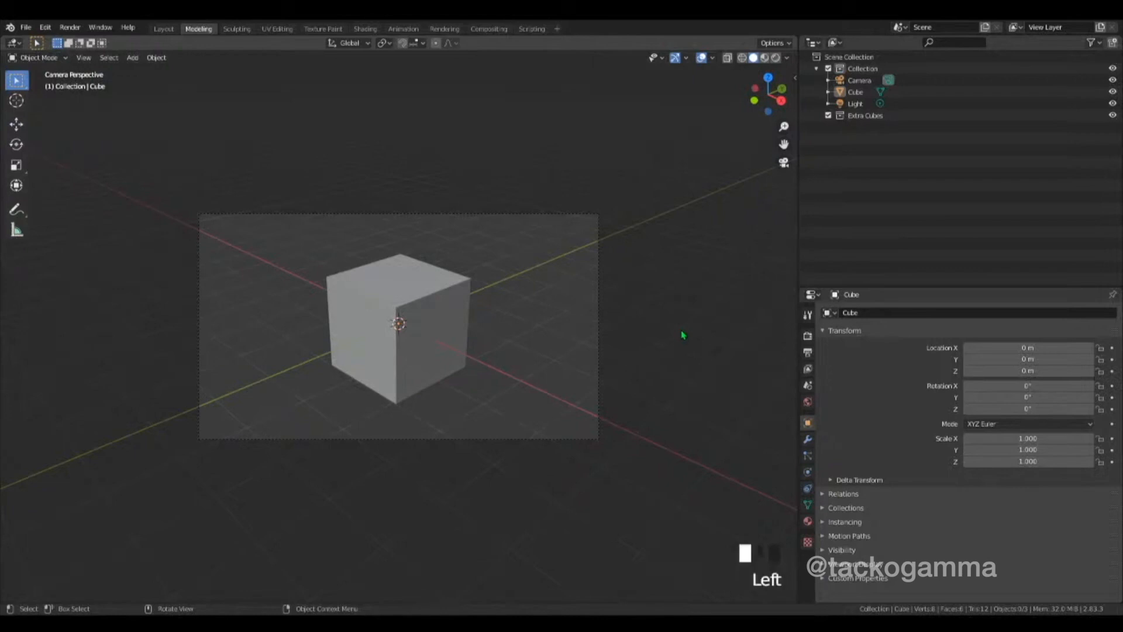
Select the cube and frame the view on it, repeating the framing from a different viewing angle
{"action": "middle_click_drag", "start_coordinate": [723, 381], "coordinate": [457, 331]}
{"action": "scroll", "coordinate": [609, 359], "scroll_direction": "up", "scroll_amount": 4}
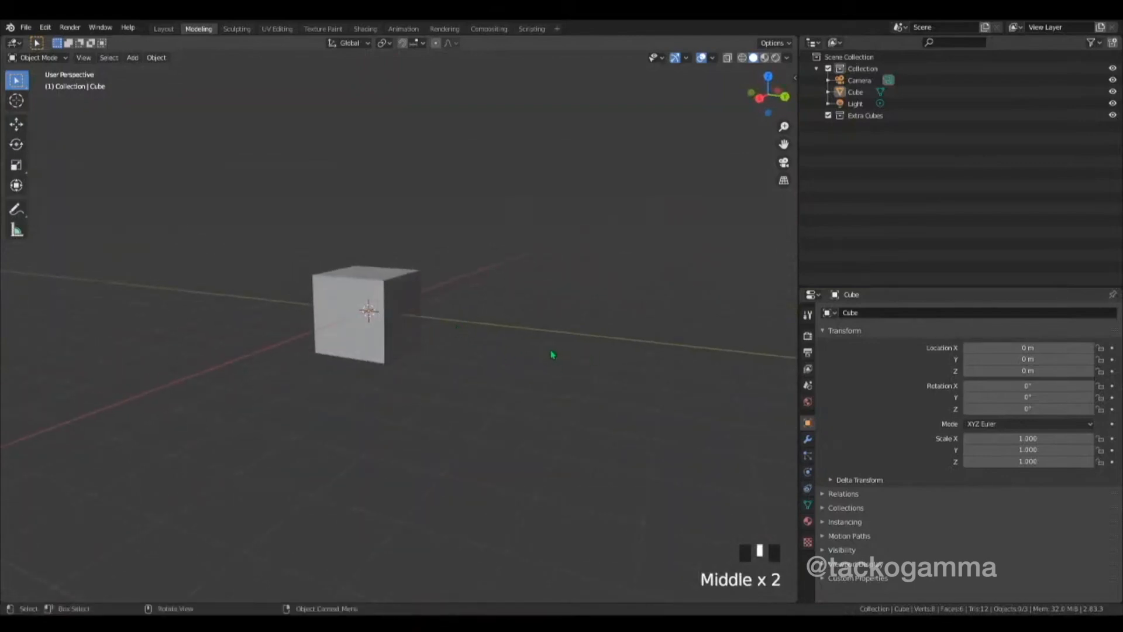
{"action": "middle_click_drag", "start_coordinate": [551, 355], "coordinate": [560, 302], "text": "shift"}
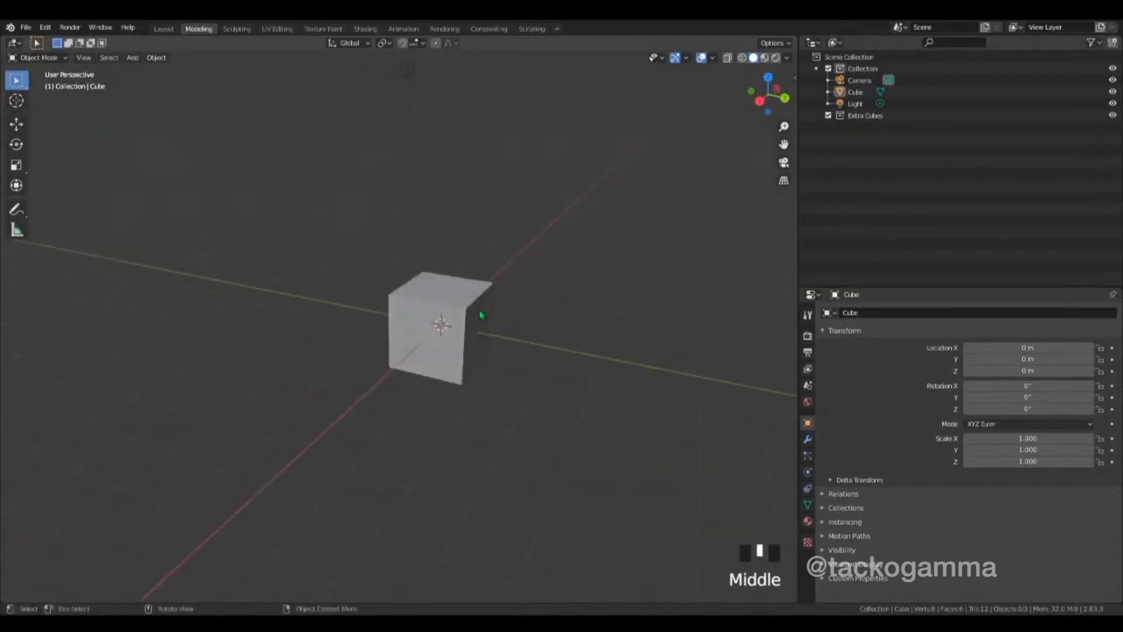
{"action": "left_click", "coordinate": [480, 316]}
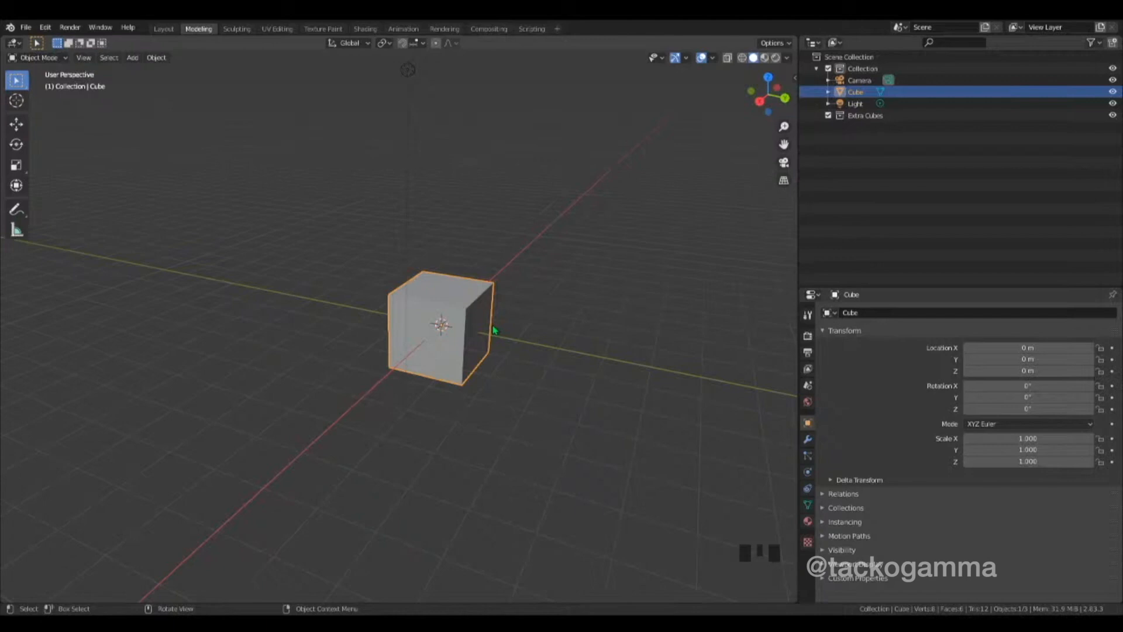
{"action": "key", "text": "KP_Decimal"}
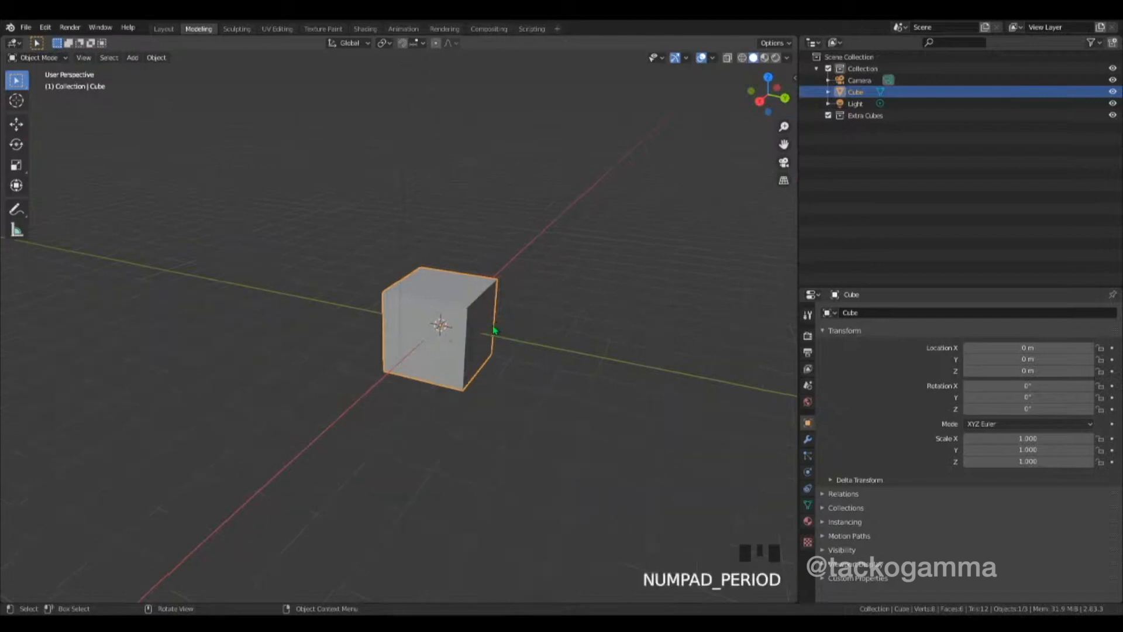
{"action": "middle_click_drag", "start_coordinate": [494, 328], "coordinate": [513, 289]}
{"action": "scroll", "coordinate": [584, 325], "scroll_direction": "down", "scroll_amount": 7}
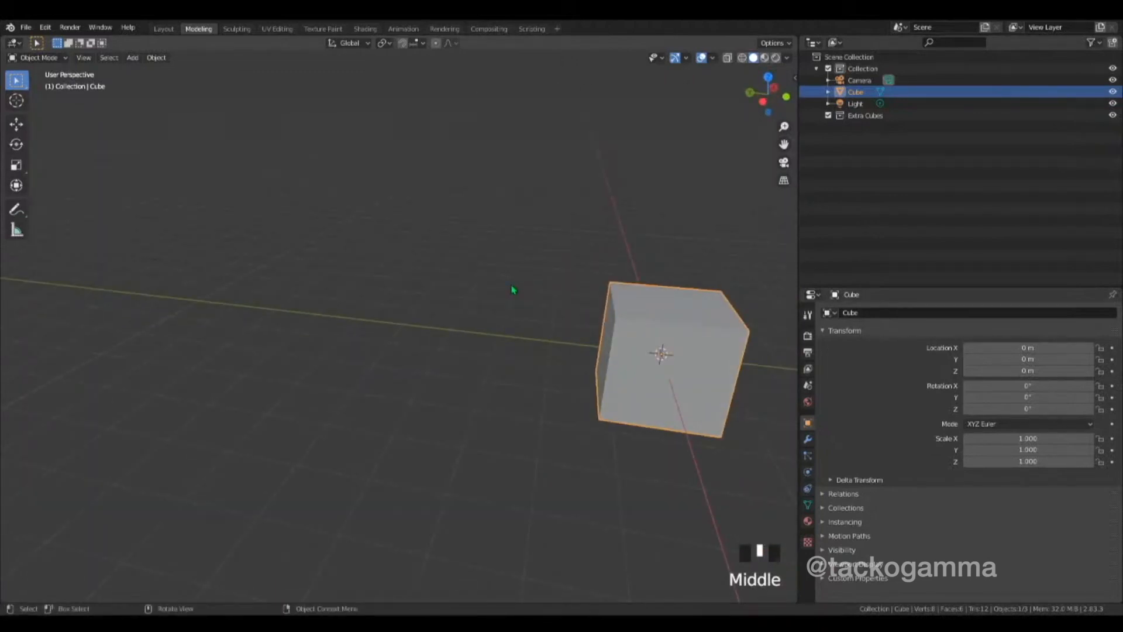
{"action": "key", "text": "KP_Decimal"}
{"action": "scroll", "coordinate": [512, 289], "scroll_direction": "down", "scroll_amount": 7}
{"action": "middle_click_drag", "start_coordinate": [512, 289], "coordinate": [507, 359]}
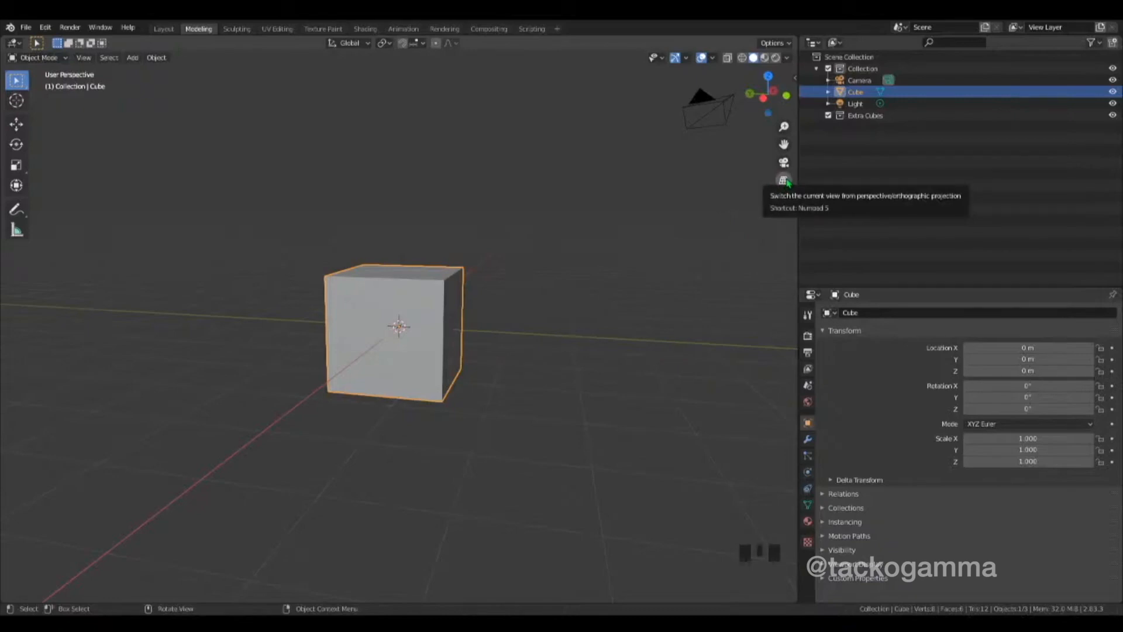
Cycle through the axis-aligned views of the cube and finish in the Right Orthographic view
{"action": "left_click", "coordinate": [749, 94]}
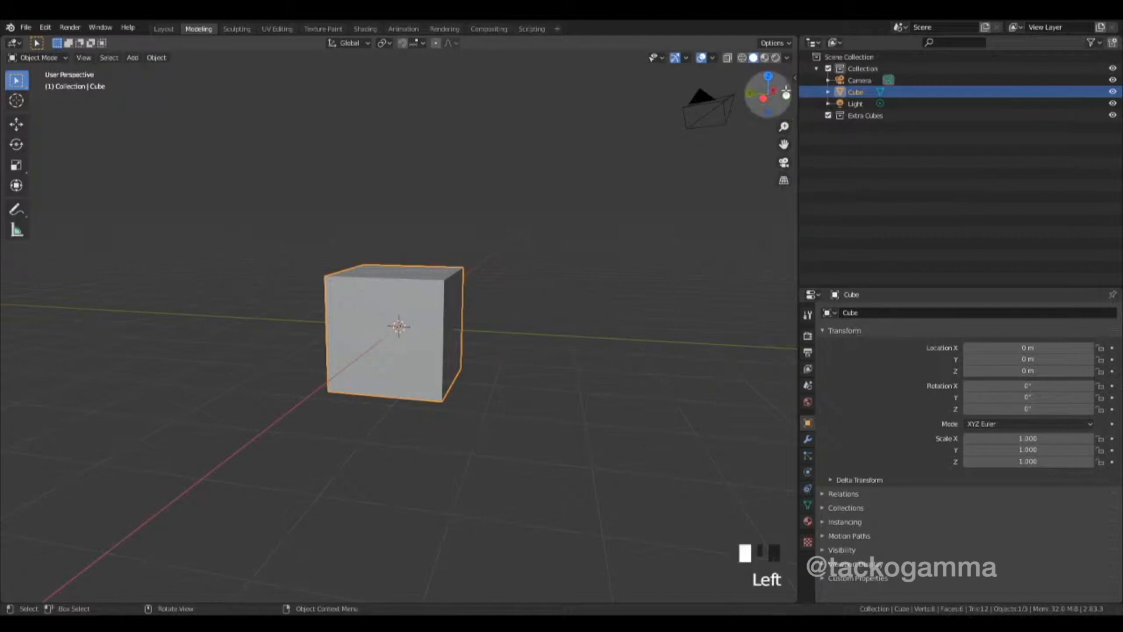
{"action": "left_click", "coordinate": [749, 95]}
{"action": "left_click", "coordinate": [749, 95]}
{"action": "left_click", "coordinate": [750, 94]}
{"action": "left_click", "coordinate": [750, 95]}
{"action": "left_click", "coordinate": [750, 95]}
{"action": "left_click", "coordinate": [750, 95]}
{"action": "left_click", "coordinate": [763, 98]}
{"action": "left_click", "coordinate": [784, 96]}
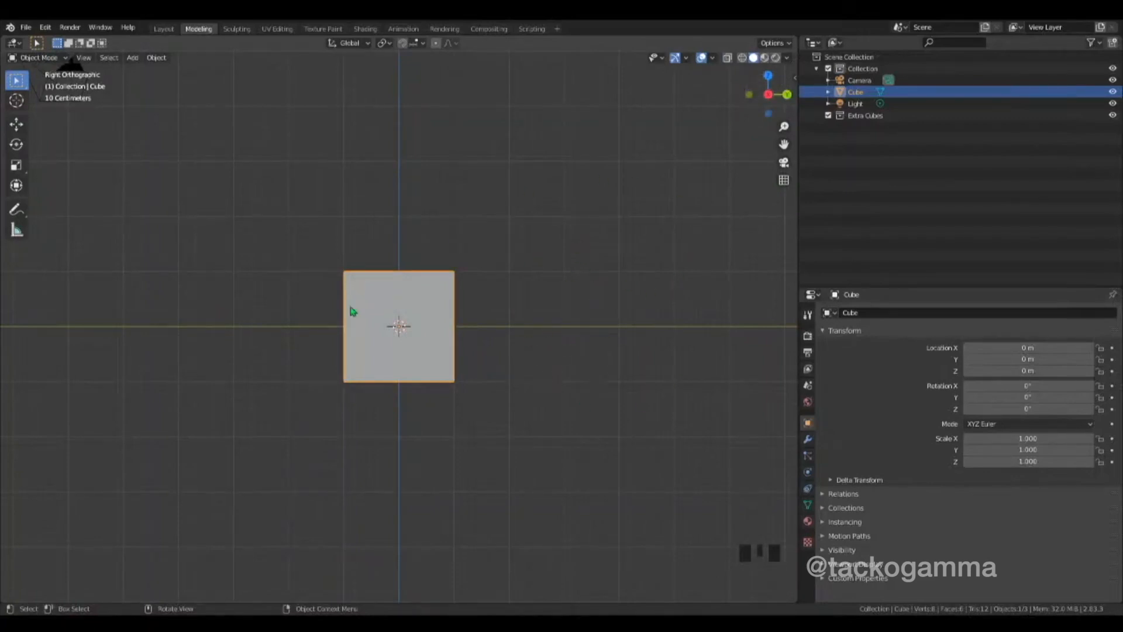
Switch the viewport shading to Rendered with the cube seen from an angled view
{"action": "middle_click_drag", "start_coordinate": [520, 321], "coordinate": [462, 339]}
{"action": "scroll", "coordinate": [468, 355], "scroll_direction": "up", "scroll_amount": 3}
{"action": "left_click", "coordinate": [774, 58]}
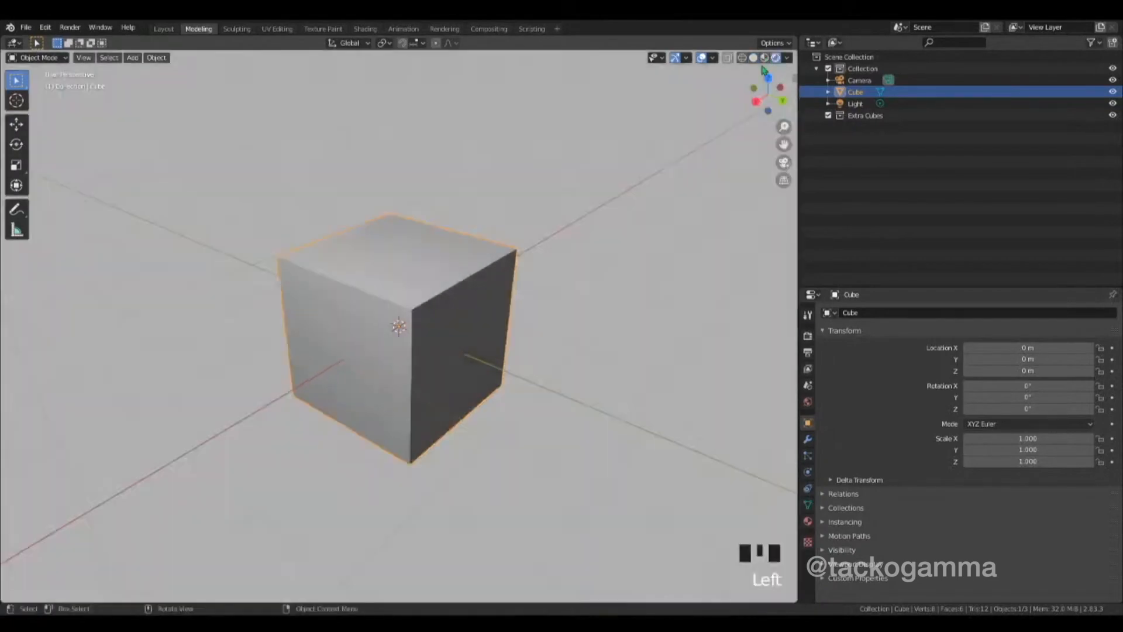
{"action": "scroll", "coordinate": [515, 338], "scroll_direction": "down", "scroll_amount": 3}
{"action": "scroll", "coordinate": [433, 328], "scroll_direction": "down", "scroll_amount": 3}
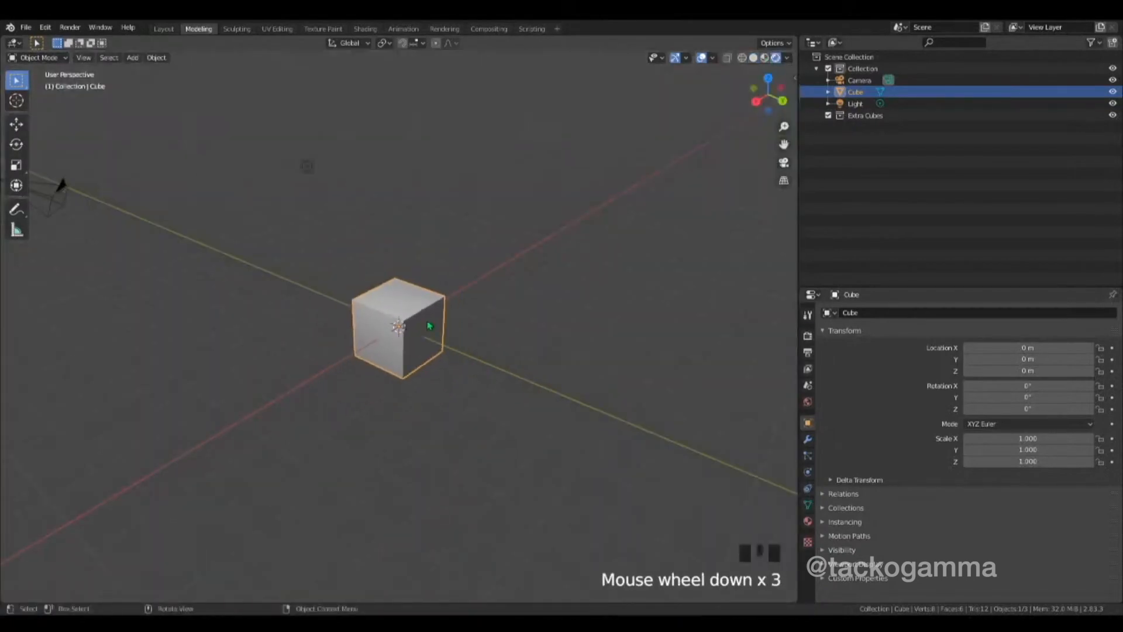
Select the light and move it freely to about X 6 m, Y 0.7 m, Z 3.7 m
{"action": "left_click", "coordinate": [307, 166]}
{"action": "key", "text": "g"}
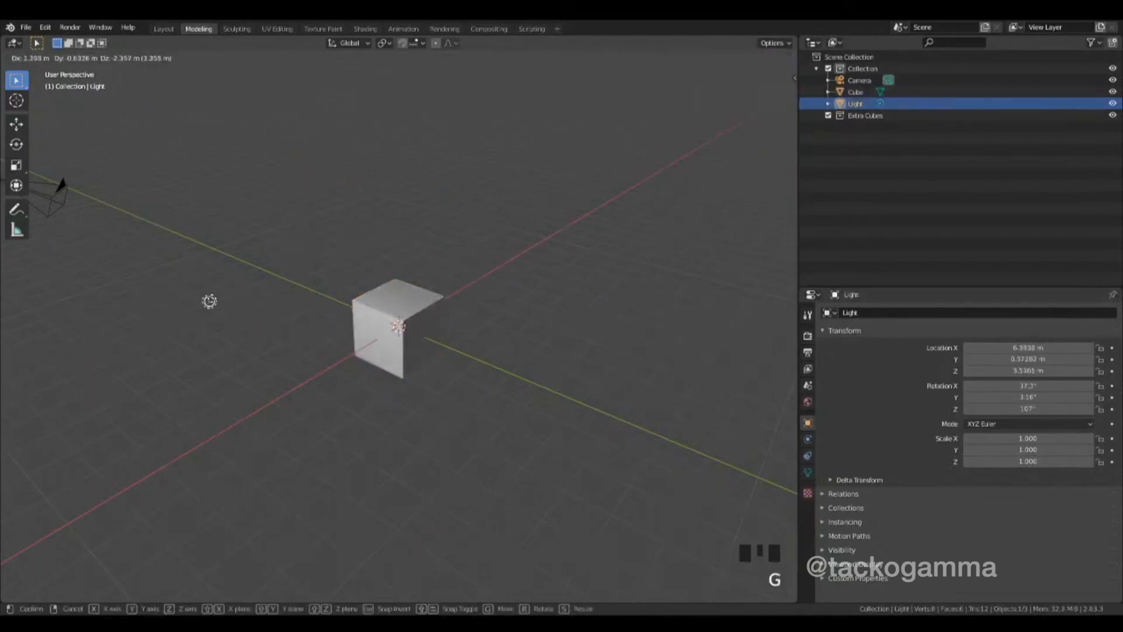
{"action": "left_click", "coordinate": [246, 294]}
{"action": "scroll", "coordinate": [353, 328], "scroll_direction": "up", "scroll_amount": 4}
{"action": "middle_click_drag", "start_coordinate": [353, 328], "coordinate": [409, 369]}
{"action": "scroll", "coordinate": [407, 369], "scroll_direction": "up", "scroll_amount": 1}
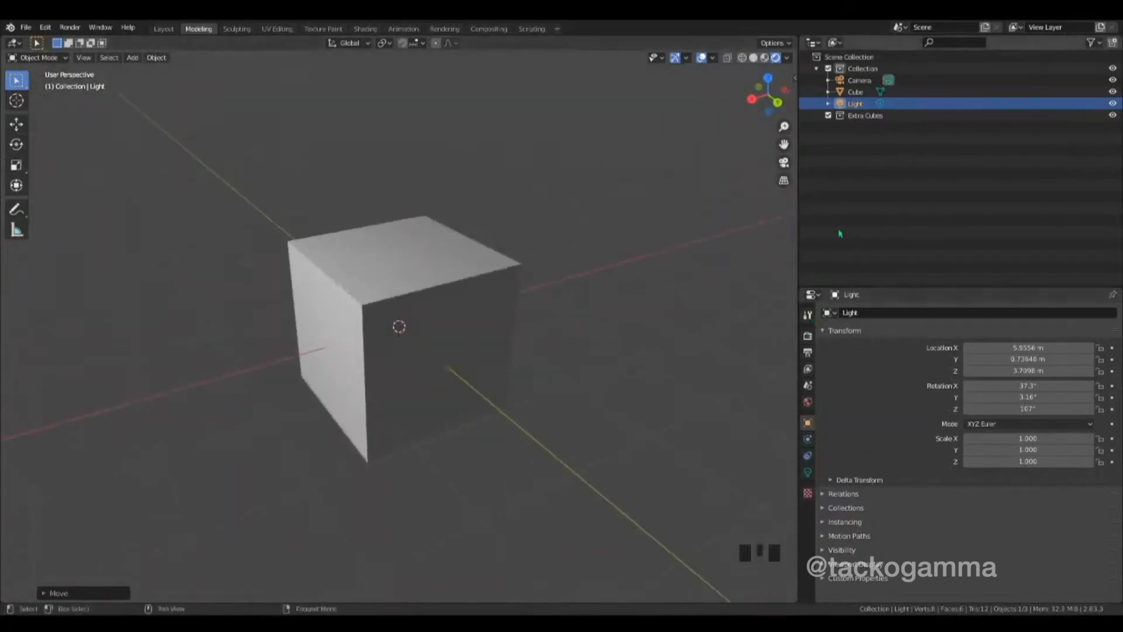
Switch the view to orthographic projection and examine the cube in it
{"action": "left_click", "coordinate": [783, 180]}
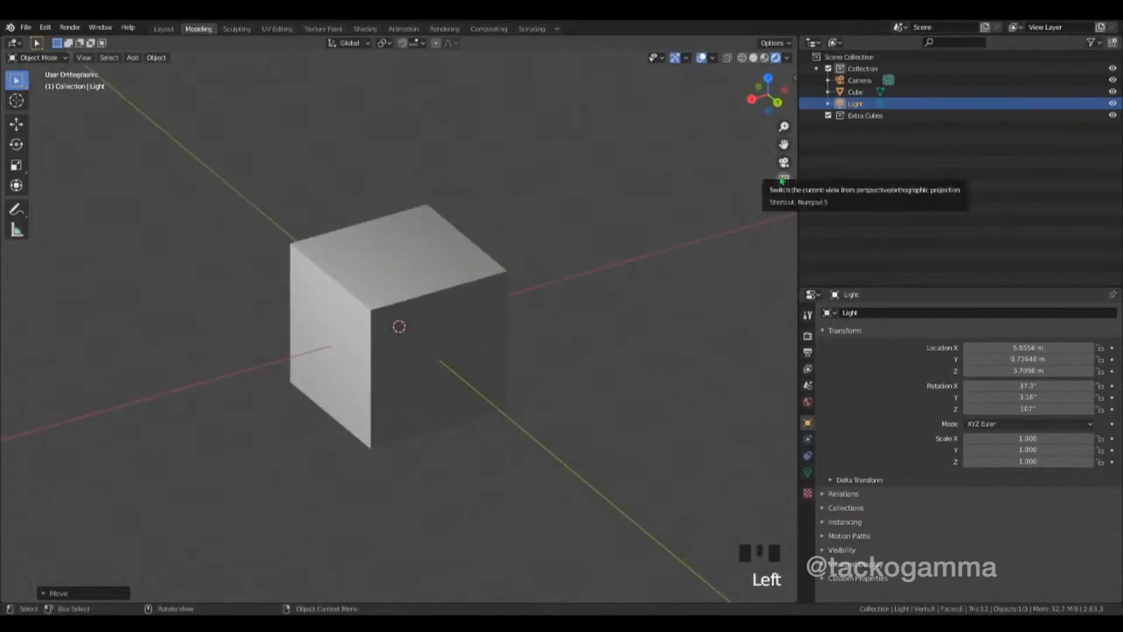
{"action": "middle_click_drag", "start_coordinate": [646, 336], "coordinate": [433, 332]}
{"action": "scroll", "coordinate": [476, 321], "scroll_direction": "down", "scroll_amount": 4}
{"action": "scroll", "coordinate": [458, 318], "scroll_direction": "up", "scroll_amount": 3}
{"action": "scroll", "coordinate": [497, 291], "scroll_direction": "down", "scroll_amount": 3}
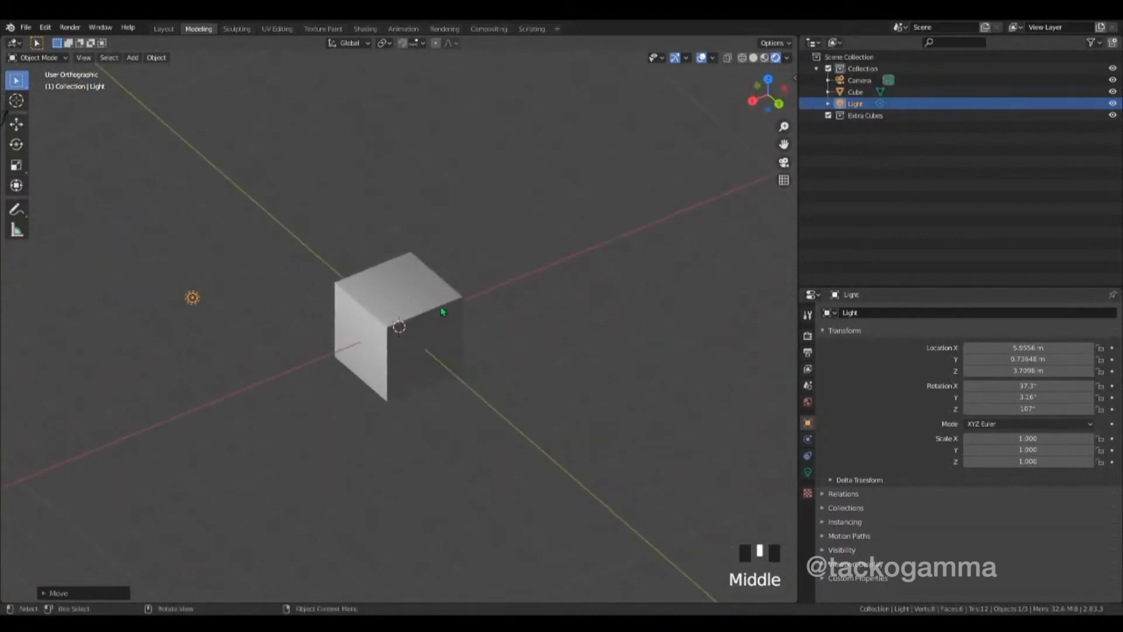
Compare the cube's orthographic appearance up close and switch the view back to perspective projection
{"action": "scroll", "coordinate": [443, 311], "scroll_direction": "up", "scroll_amount": 4}
{"action": "middle_click_drag", "start_coordinate": [444, 311], "coordinate": [573, 294]}
{"action": "scroll", "coordinate": [433, 283], "scroll_direction": "down", "scroll_amount": 3}
{"action": "scroll", "coordinate": [554, 311], "scroll_direction": "up", "scroll_amount": 2}
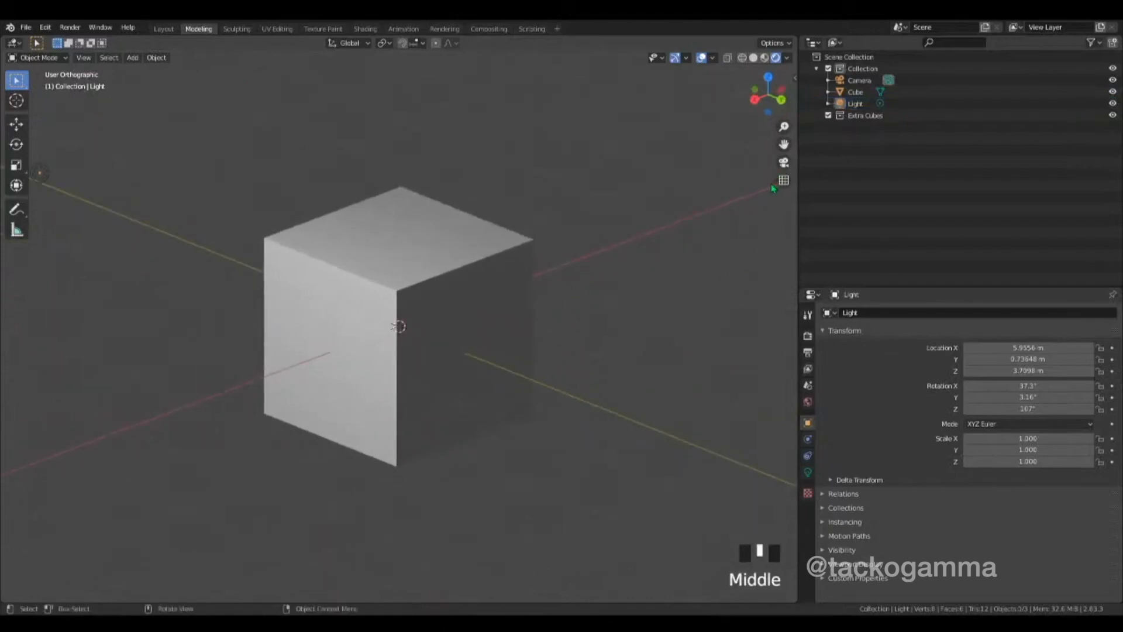
{"action": "key", "text": "KP_5"}
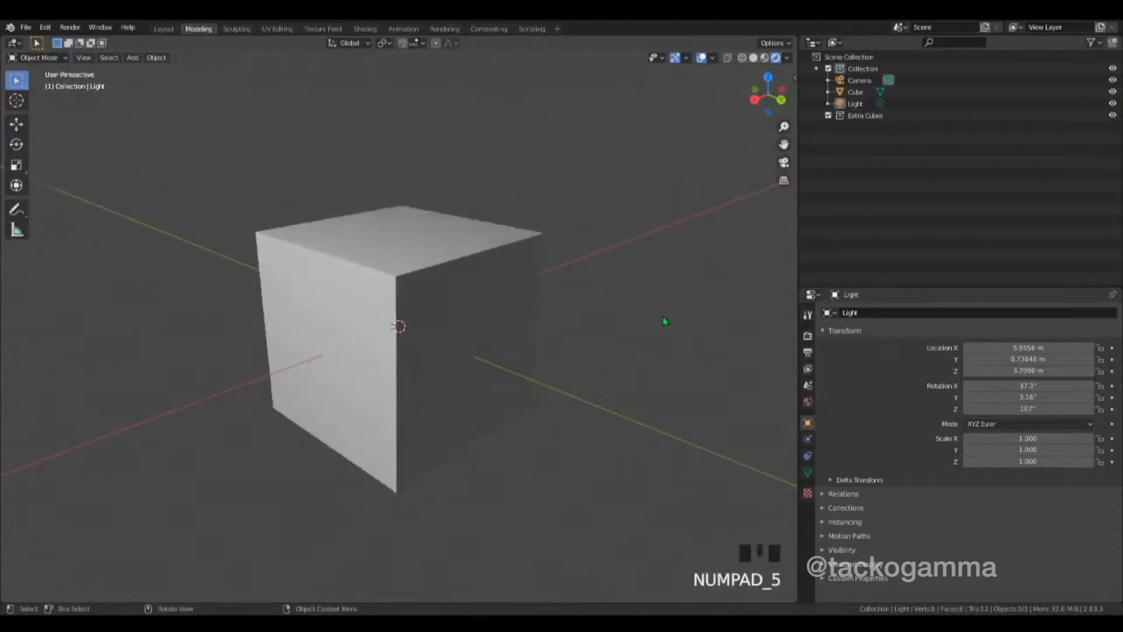
Compare the cube in perspective and orthographic projection by switching the view between the two repeatedly
{"action": "key", "text": "KP_5"}
{"action": "key", "text": "KP_5"}
{"action": "key", "text": "KP_5"}
{"action": "key", "text": "KP_5"}
{"action": "key", "text": "KP_5"}
{"action": "key", "text": "KP_5"}
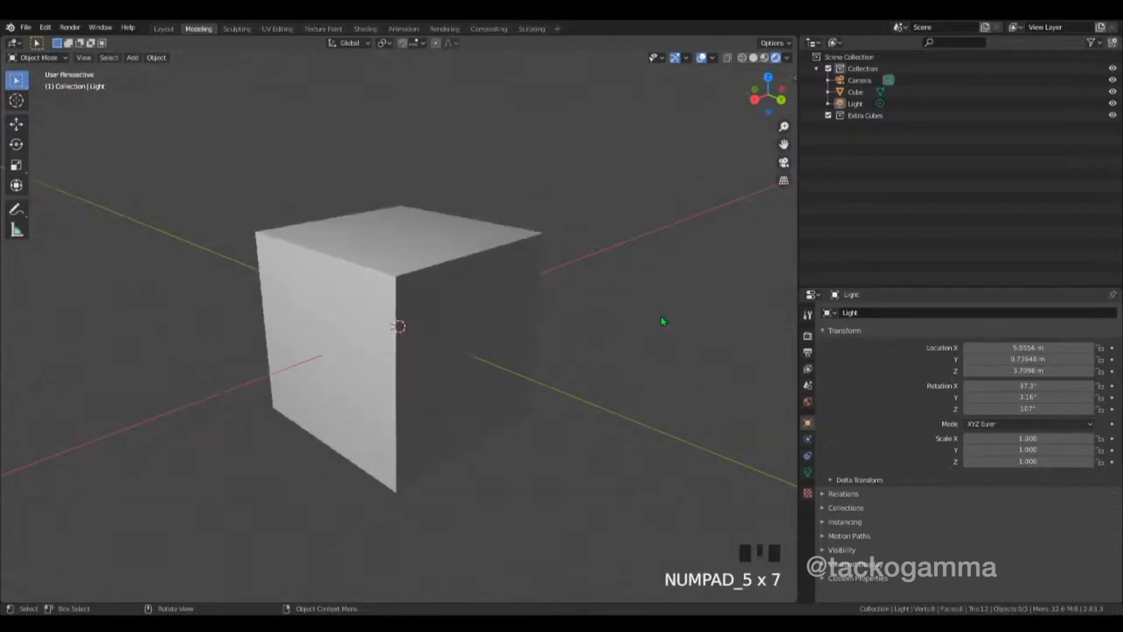
{"action": "left_click", "coordinate": [783, 180]}
{"action": "left_click", "coordinate": [784, 180]}
{"action": "left_click", "coordinate": [783, 181]}
{"action": "left_click", "coordinate": [784, 181]}
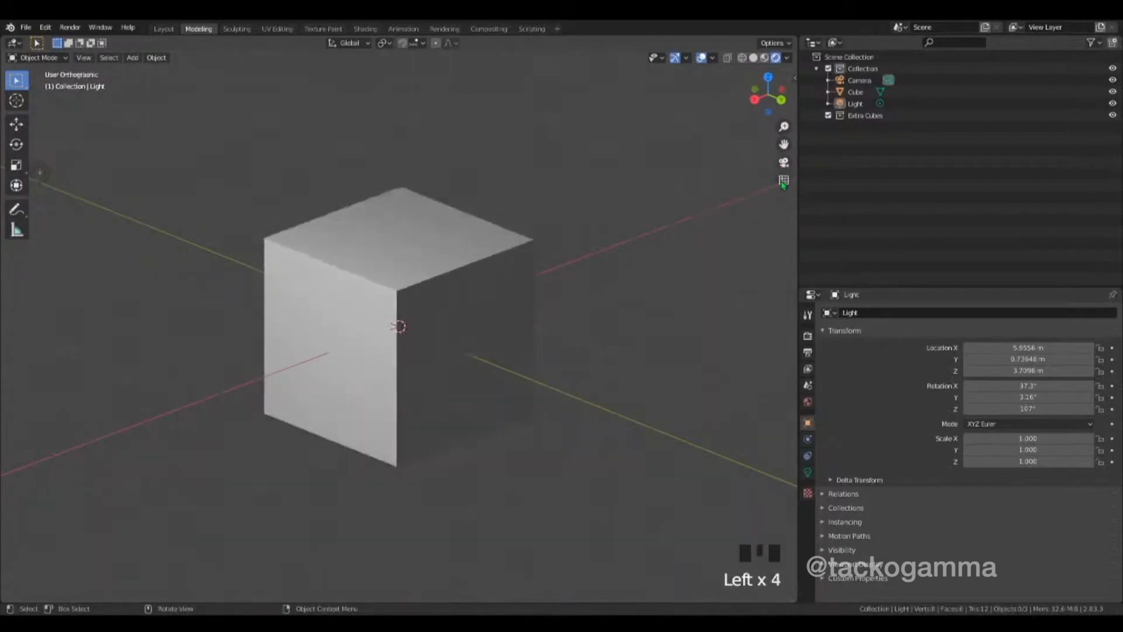
{"action": "left_click", "coordinate": [784, 181]}
{"action": "triple_click", "coordinate": [784, 181]}
{"action": "double_click", "coordinate": [783, 181]}
{"action": "triple_click", "coordinate": [784, 181]}
{"action": "left_click", "coordinate": [784, 180]}
{"action": "double_click", "coordinate": [784, 181]}
{"action": "double_click", "coordinate": [784, 181]}
{"action": "left_click", "coordinate": [783, 180]}
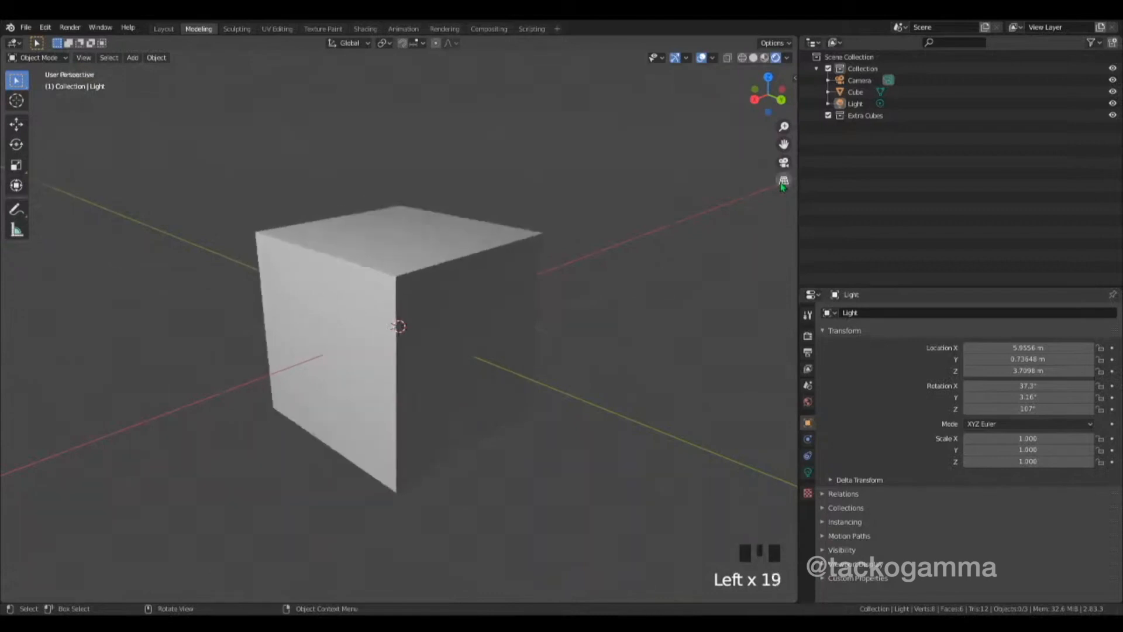
{"action": "left_click", "coordinate": [784, 181]}
{"action": "double_click", "coordinate": [784, 180]}
Compare the scene through the camera with the free perspective view by switching between them repeatedly
{"action": "left_click", "coordinate": [784, 163]}
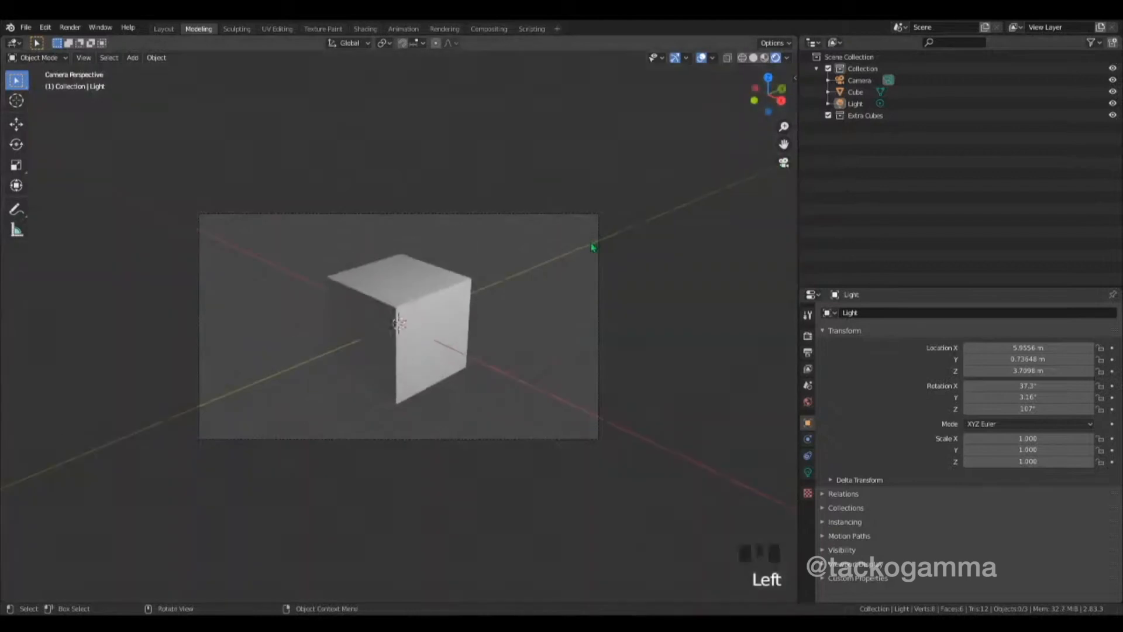
{"action": "left_click", "coordinate": [784, 164]}
{"action": "left_click", "coordinate": [785, 164]}
{"action": "left_click", "coordinate": [785, 164]}
{"action": "left_click", "coordinate": [785, 164]}
{"action": "left_click", "coordinate": [785, 164]}
{"action": "left_click", "coordinate": [784, 164]}
{"action": "left_click", "coordinate": [784, 164]}
{"action": "left_click", "coordinate": [785, 164]}
{"action": "left_click", "coordinate": [785, 163]}
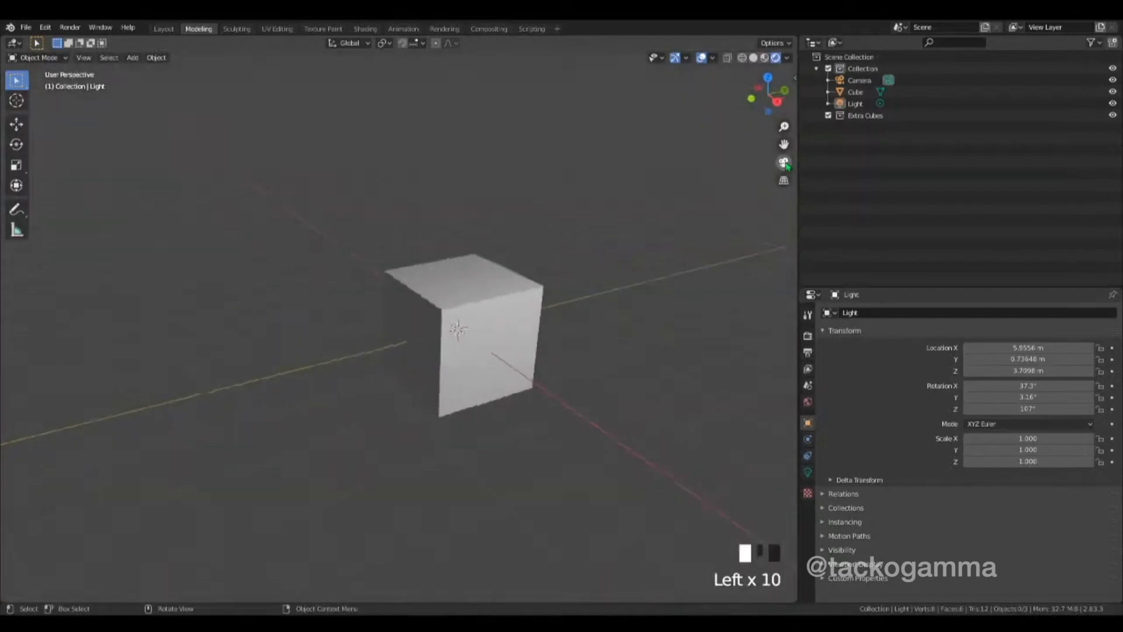
{"action": "left_click", "coordinate": [785, 163]}
{"action": "left_click", "coordinate": [785, 164]}
{"action": "left_click", "coordinate": [784, 163]}
{"action": "left_click", "coordinate": [784, 164]}
{"action": "left_click", "coordinate": [785, 163]}
{"action": "left_click", "coordinate": [784, 164]}
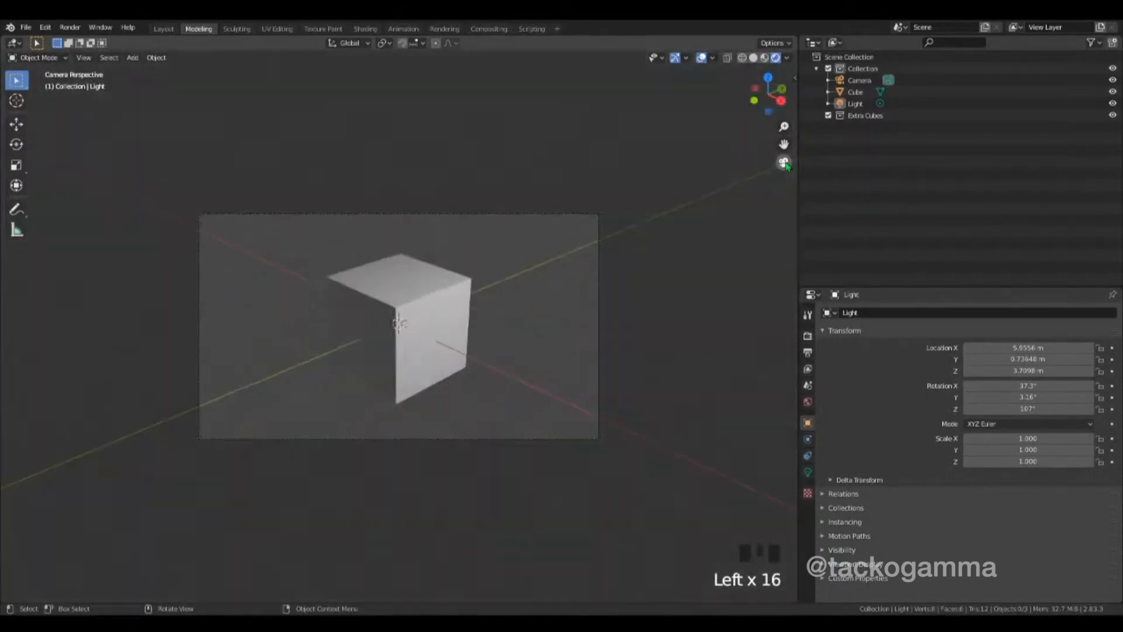
Leave the camera view, duplicate the scene camera and place the copy freely beside the original, above the cube
{"action": "left_click", "coordinate": [785, 164]}
{"action": "scroll", "coordinate": [465, 291], "scroll_direction": "down", "scroll_amount": 8}
{"action": "middle_click_drag", "start_coordinate": [346, 277], "coordinate": [343, 230]}
{"action": "scroll", "coordinate": [279, 255], "scroll_direction": "up", "scroll_amount": 3}
{"action": "left_click", "coordinate": [226, 213]}
{"action": "key", "text": "shift+d"}
{"action": "left_click", "coordinate": [488, 301]}
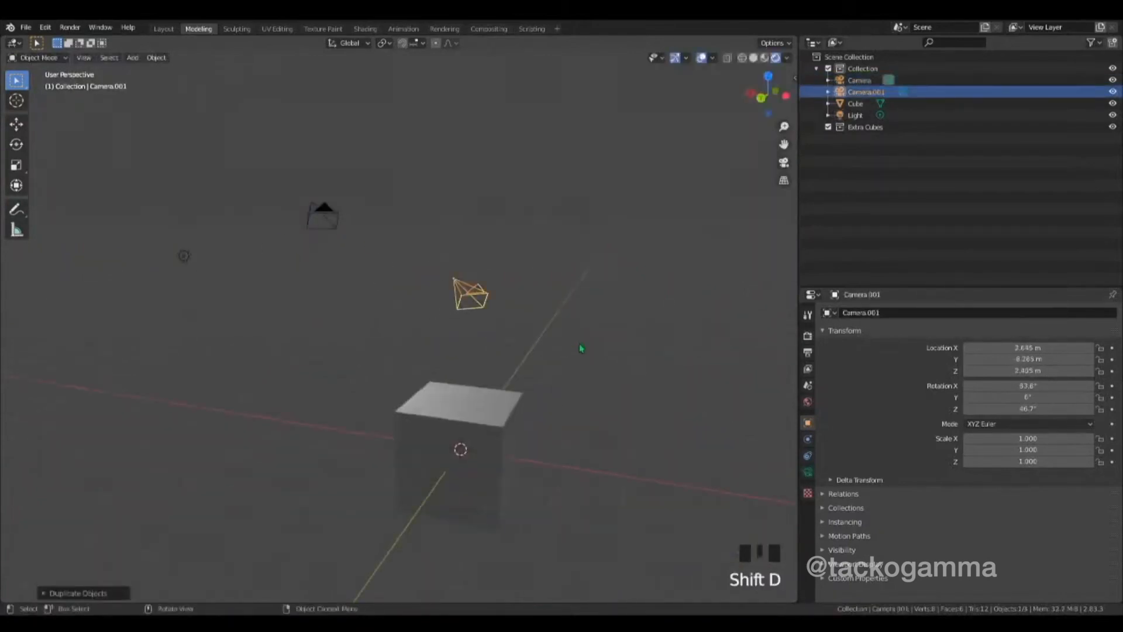
Rotate the duplicated camera freely about the global Z axis
{"action": "key", "text": "r"}
{"action": "right_click", "coordinate": [487, 365]}
{"action": "middle_click_drag", "start_coordinate": [587, 359], "coordinate": [606, 345]}
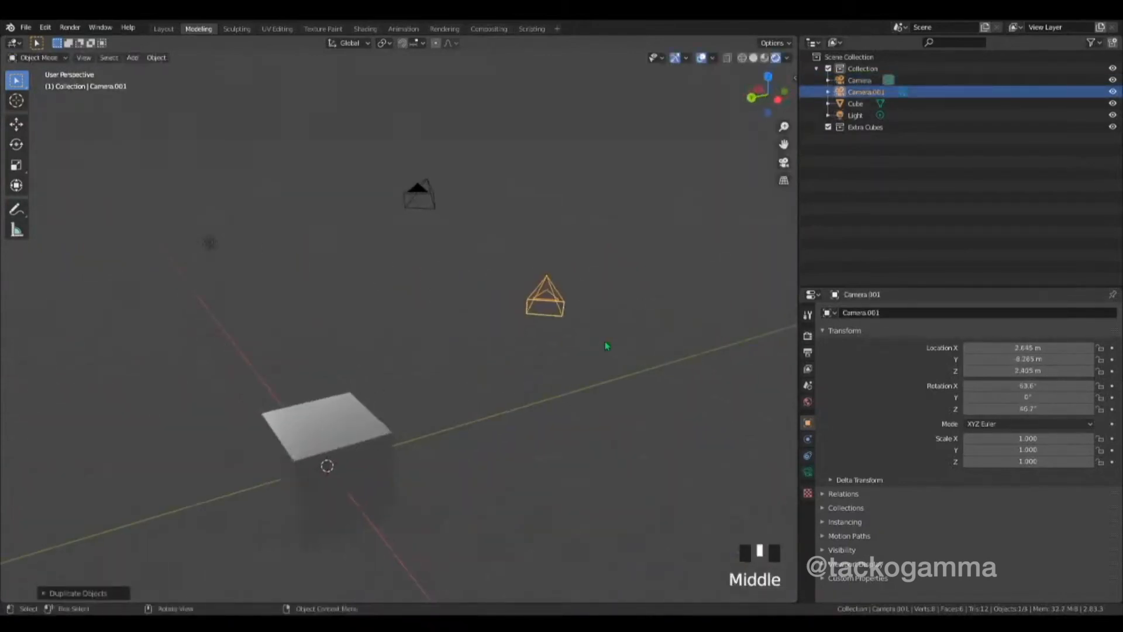
{"action": "key", "text": "r"}
{"action": "key", "text": "z"}
{"action": "left_click", "coordinate": [521, 368]}
Move the duplicated camera to about X -6.6 m, Y -2.5 m, Z 2.2 m and rotate it about global Z to about -55°
{"action": "middle_click_drag", "start_coordinate": [521, 368], "coordinate": [423, 345]}
{"action": "key", "text": "g"}
{"action": "left_click", "coordinate": [711, 326]}
{"action": "middle_click_drag", "start_coordinate": [712, 325], "coordinate": [527, 370]}
{"action": "key", "text": "r"}
{"action": "key", "text": "z"}
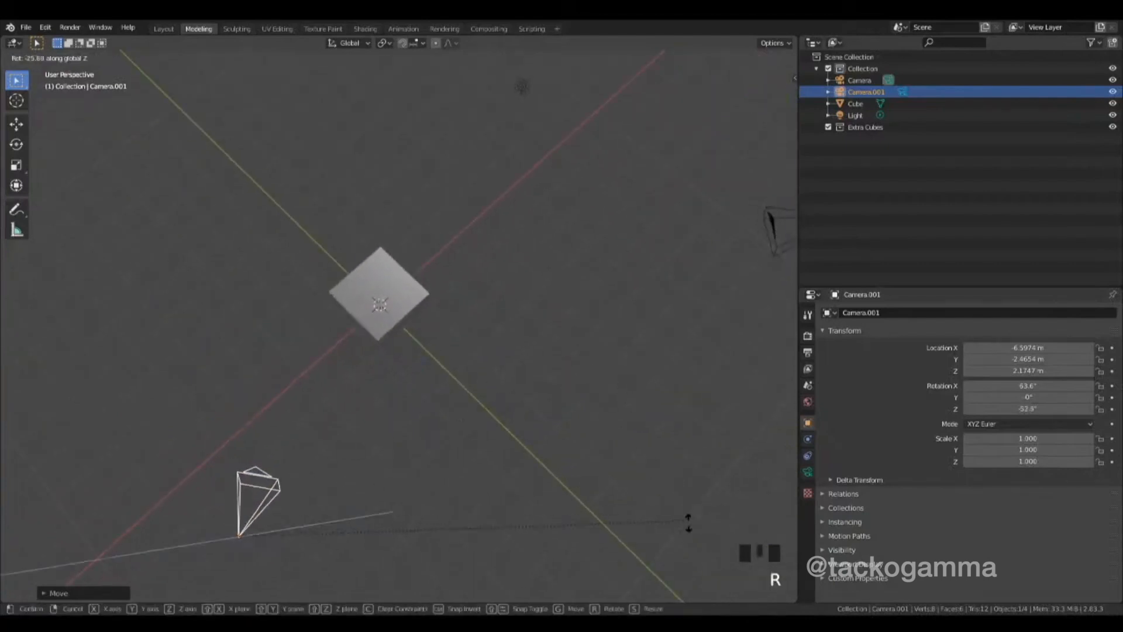
{"action": "left_click", "coordinate": [654, 528]}
View the scene through the original camera and make Camera.001 the active camera instead
{"action": "left_click", "coordinate": [787, 168]}
{"action": "left_click", "coordinate": [677, 349]}
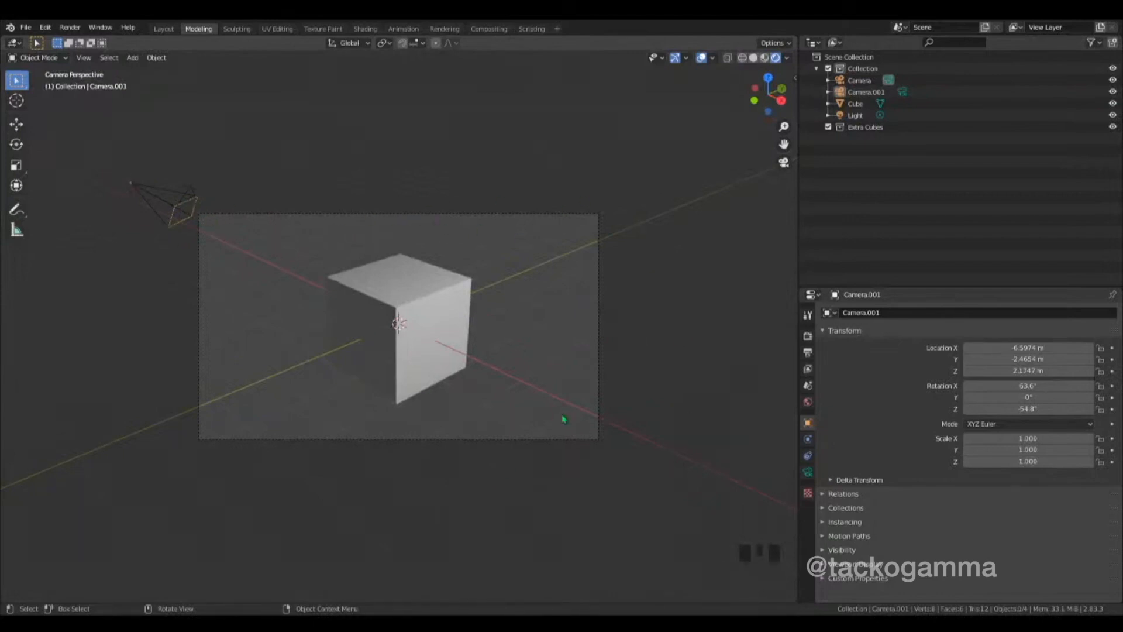
{"action": "left_click", "coordinate": [194, 204]}
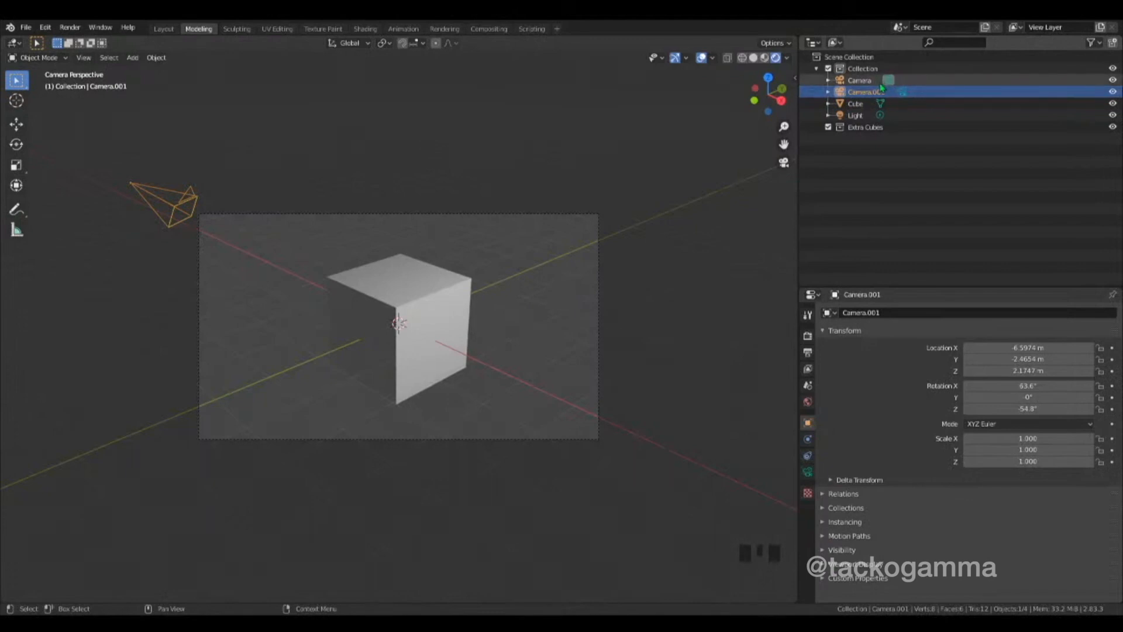
{"action": "left_click", "coordinate": [903, 95]}
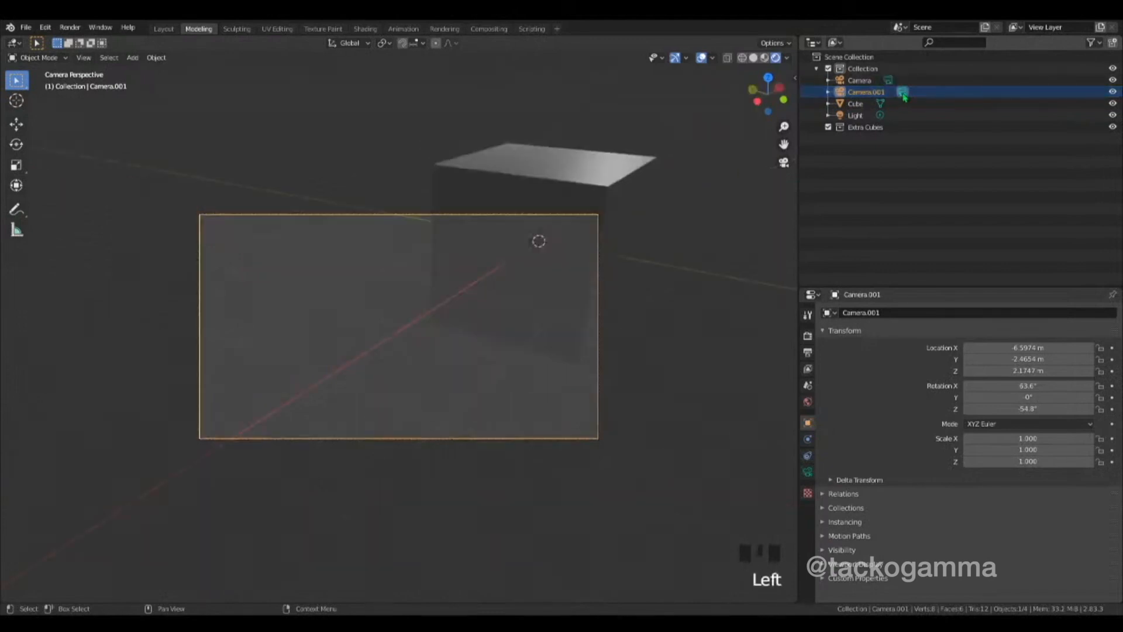